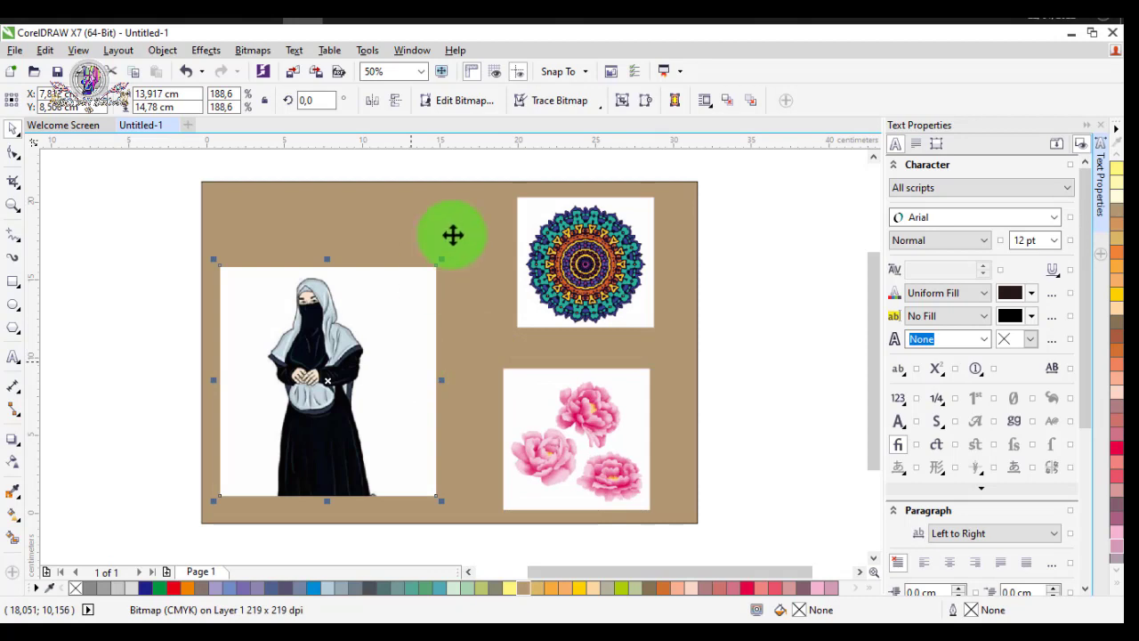
Step: Enlarge the picture of the veiled woman to about 15.8 × 16.8 cm
drag(441, 260, 471, 193)
click(406, 338)
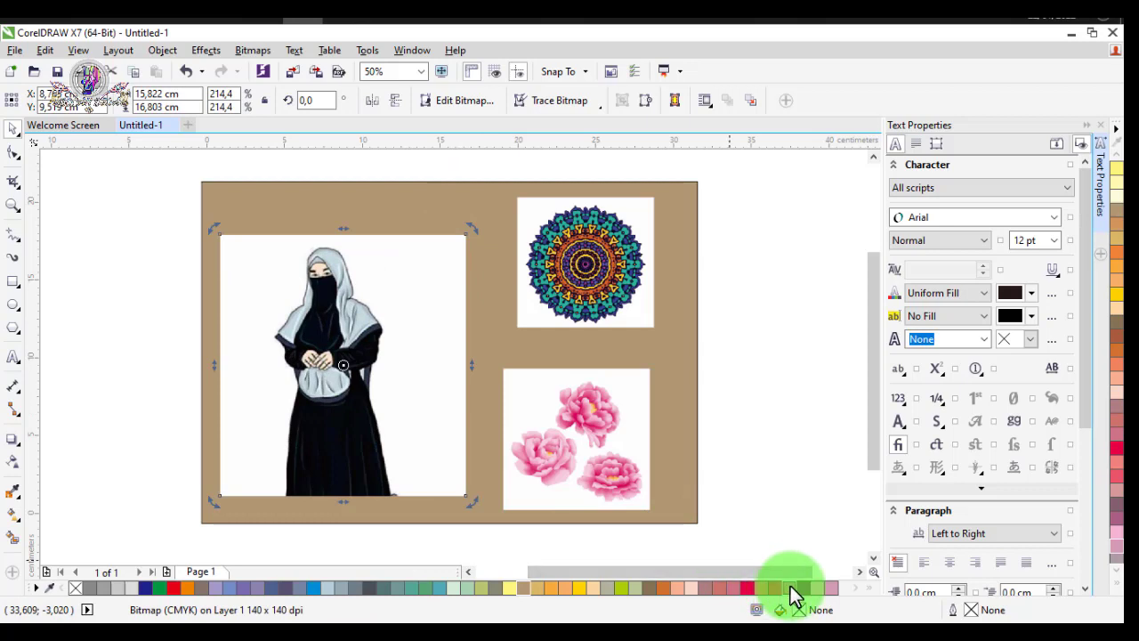
Step: Recolour the background rectangle behind the pictures with the Gold fill
key(Tab)
click(788, 589)
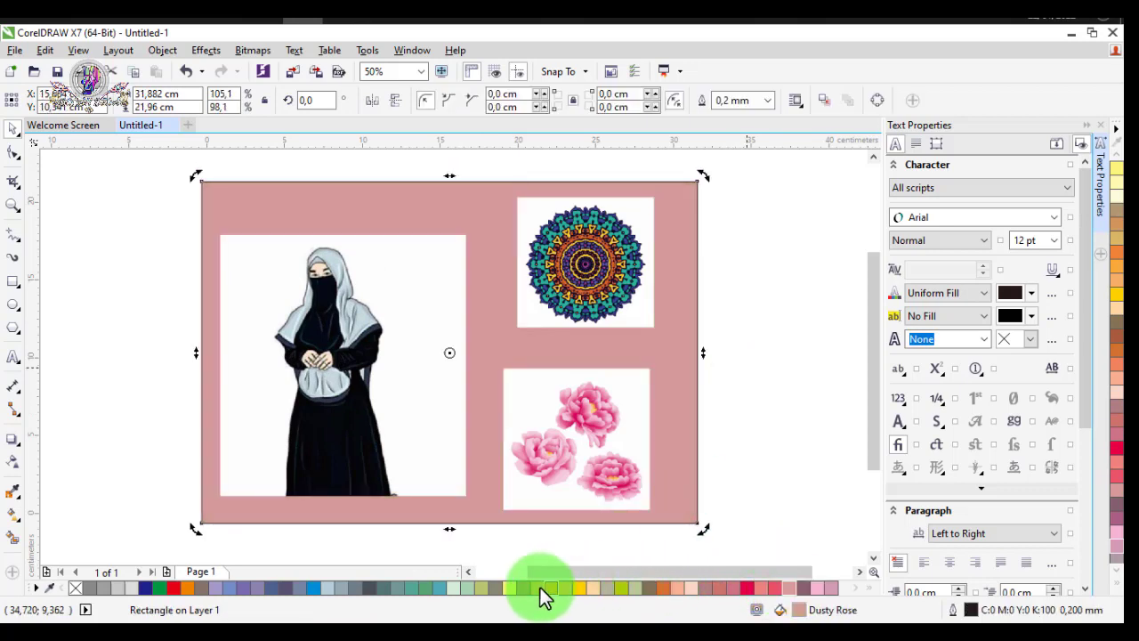
click(539, 587)
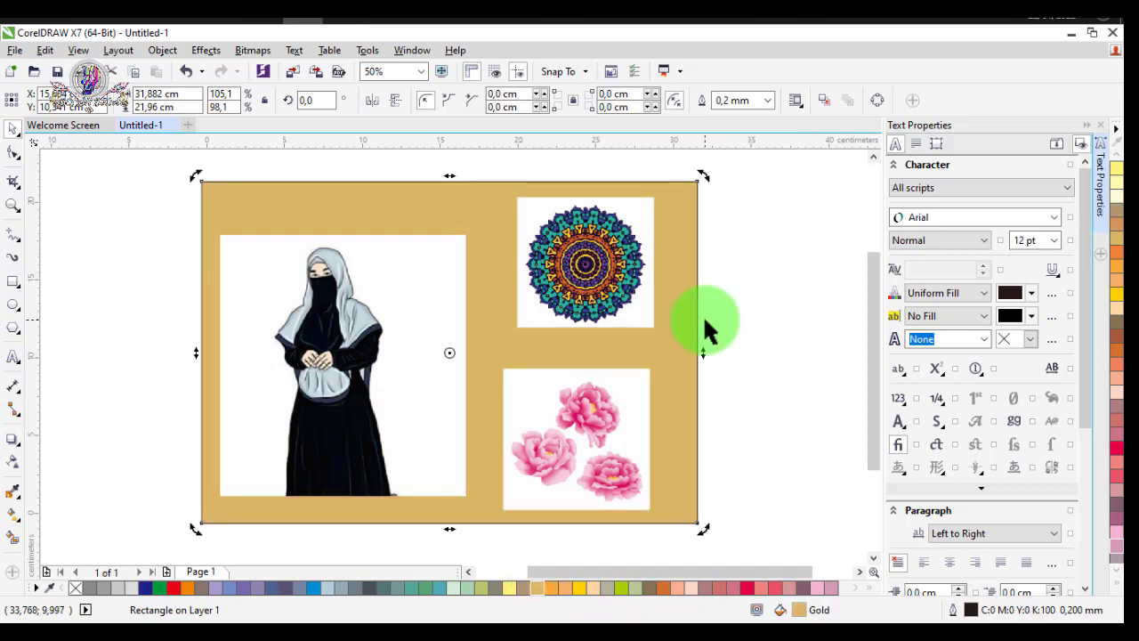
click(704, 325)
click(418, 352)
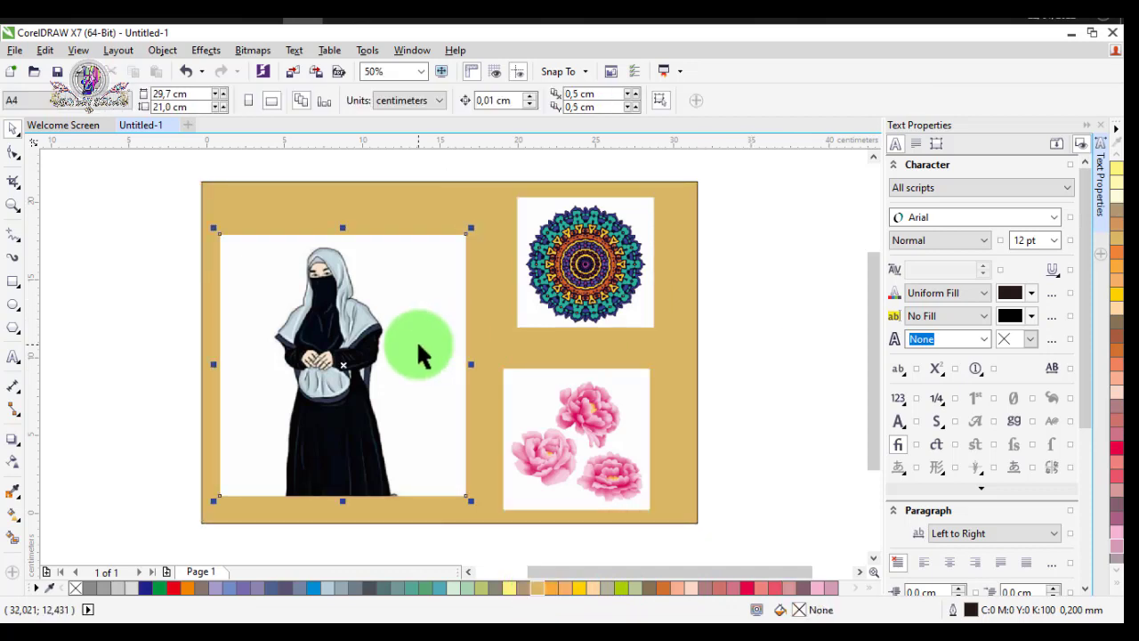
Step: Start an Outline Trace of the mandala bitmap using the Logo image type, letting the bitmap be reduced
click(577, 266)
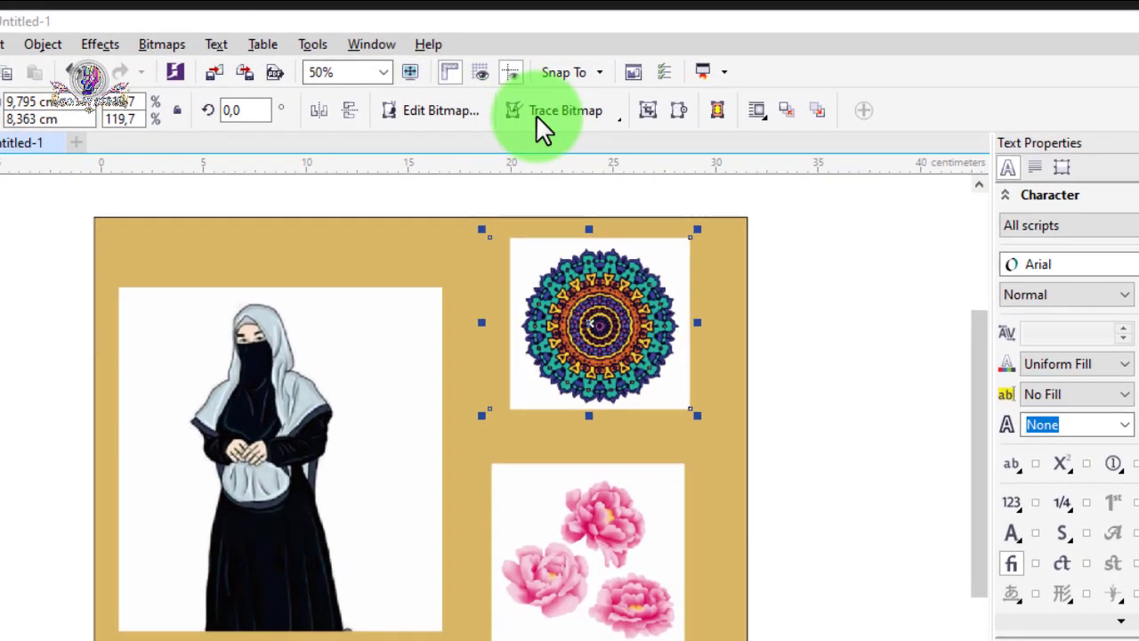
click(605, 122)
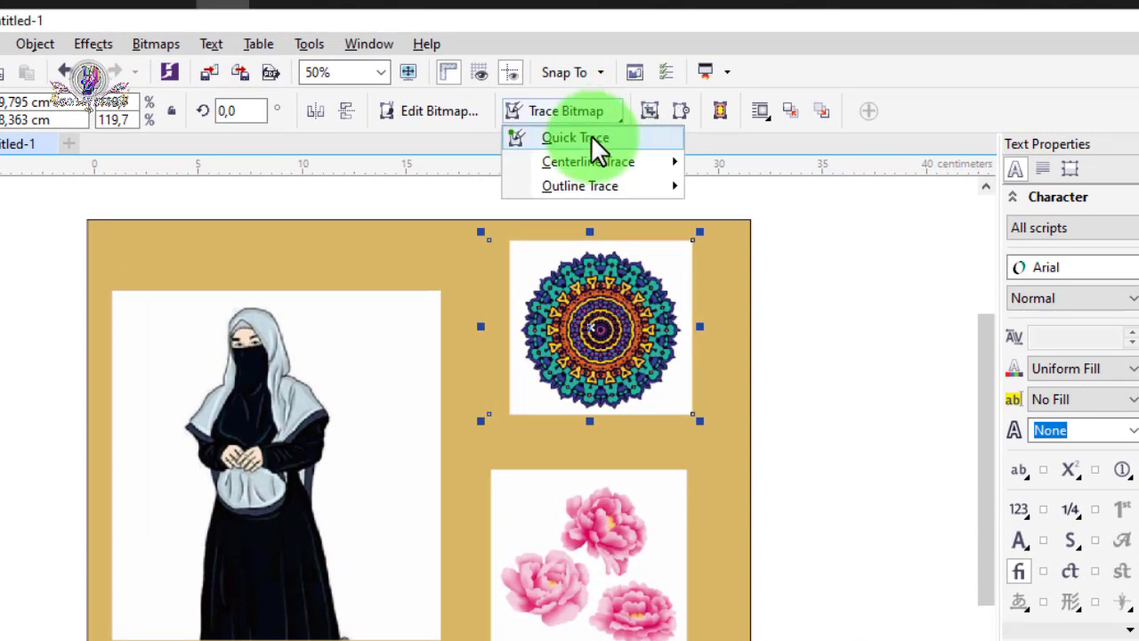
mouse_move(590, 183)
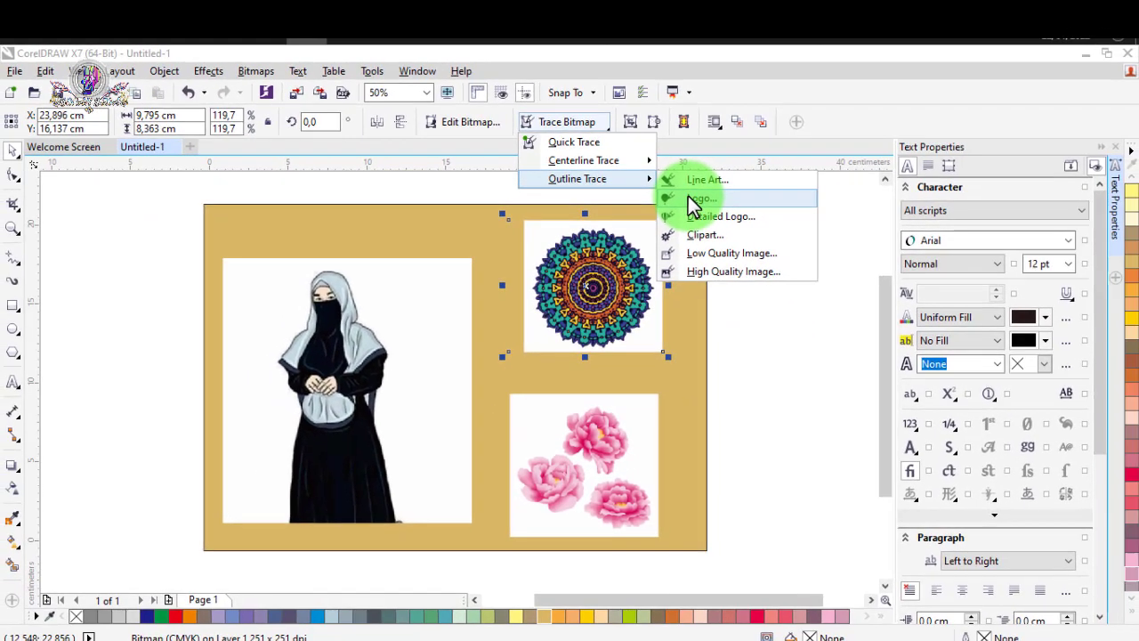
click(744, 210)
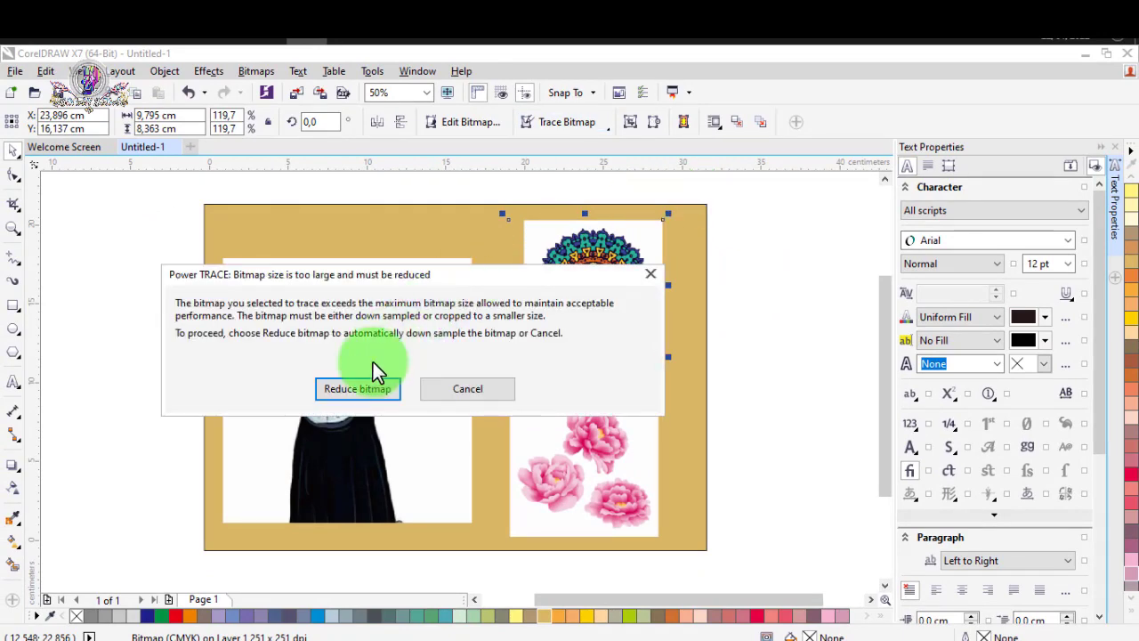
click(361, 386)
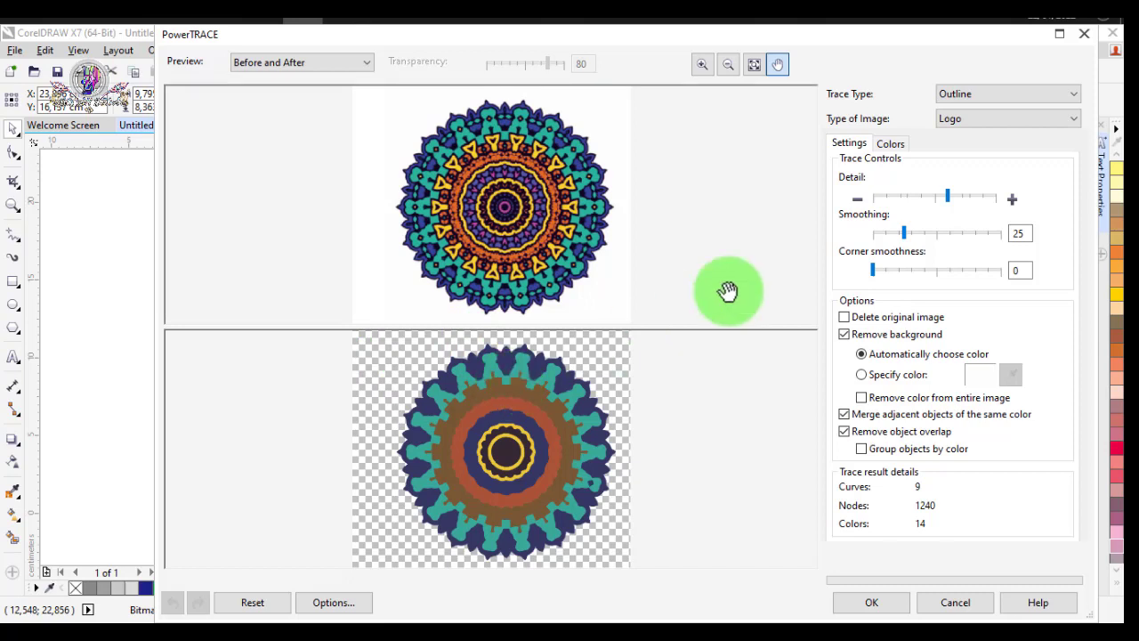
Step: Trace the mandala with detail slightly above the middle, smoothing 37 and corner smoothness 2
drag(949, 197, 932, 199)
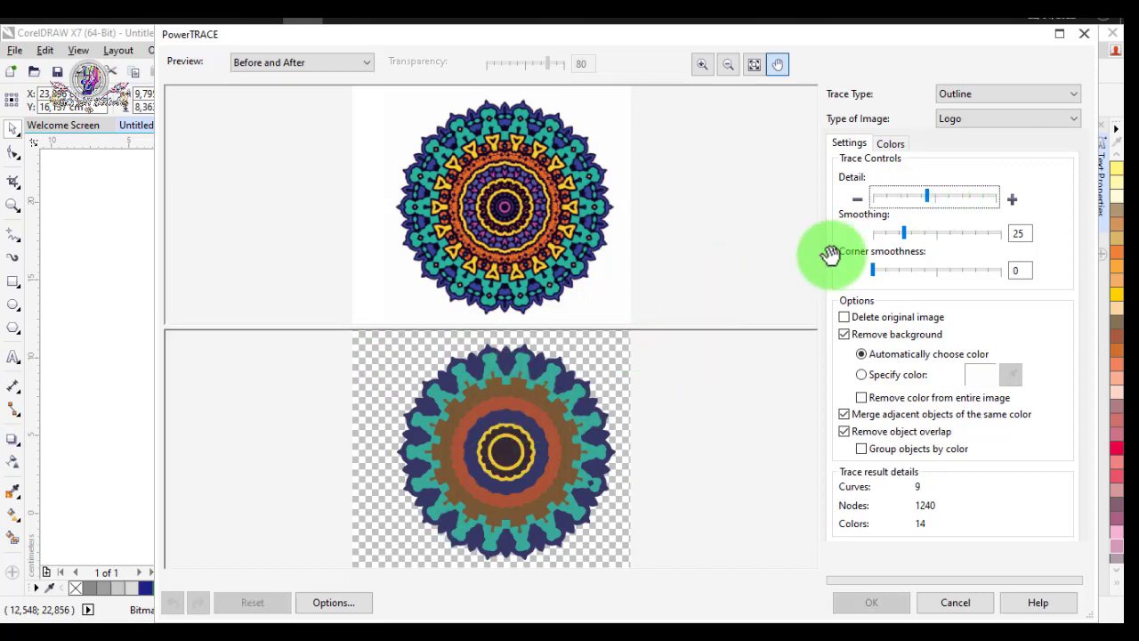
drag(902, 231, 921, 233)
drag(878, 274, 881, 276)
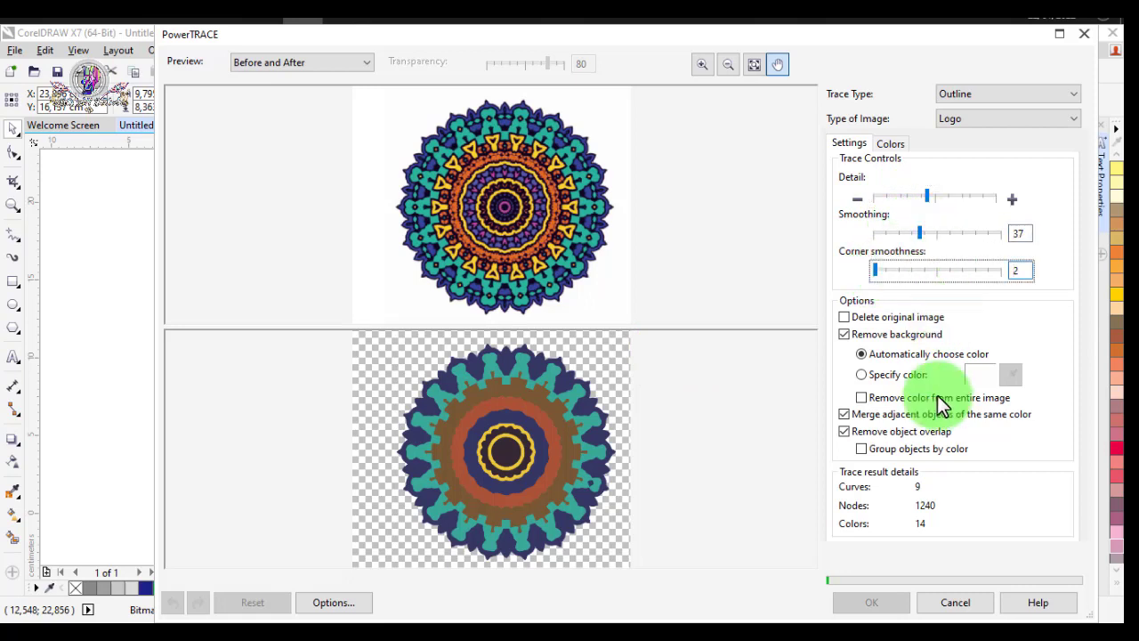
click(930, 196)
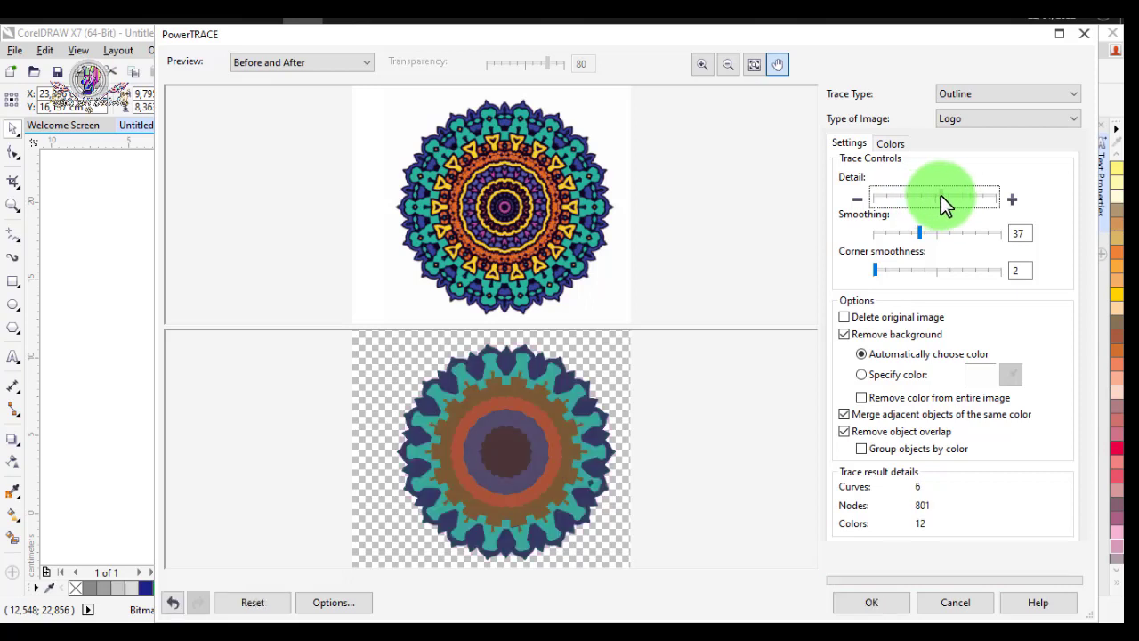
click(940, 196)
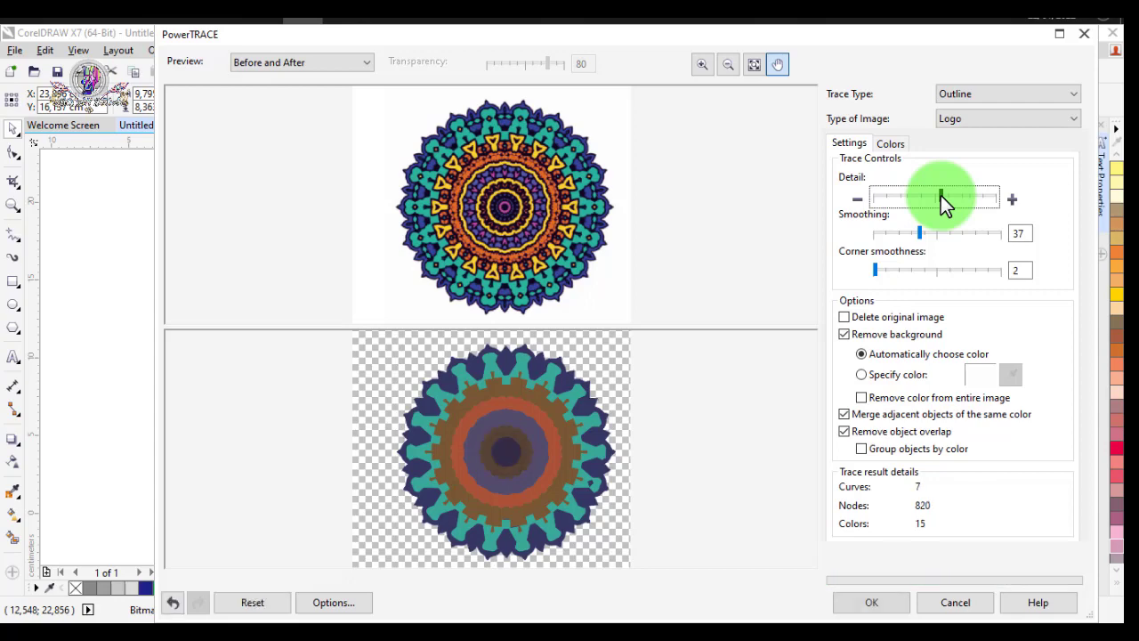
click(871, 603)
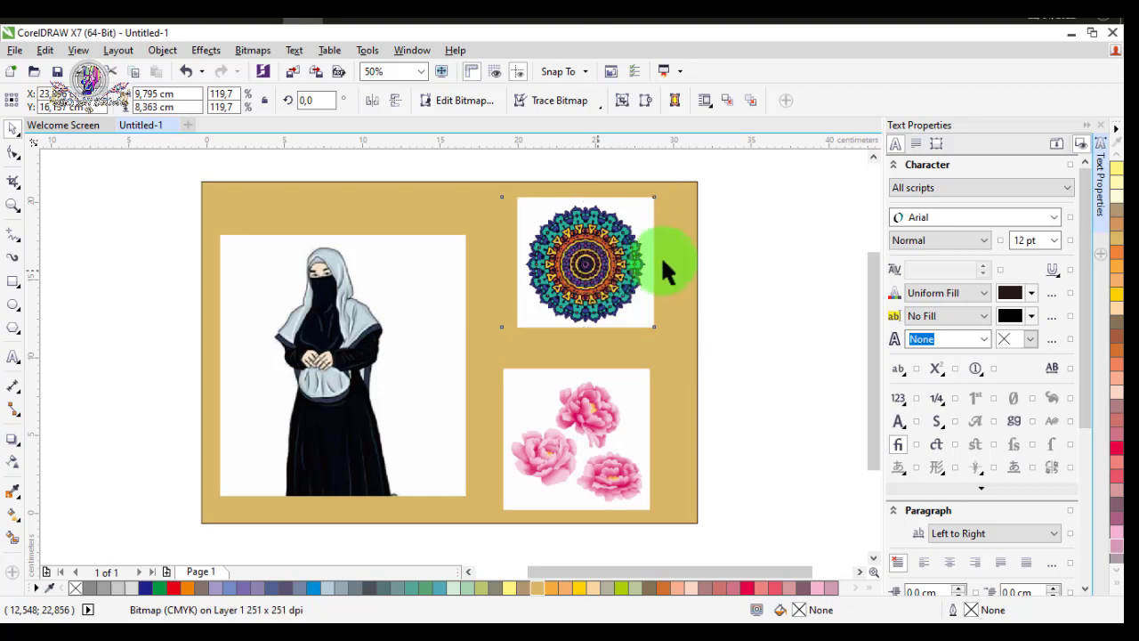
Step: Move the traced mandala off the page beside its original bitmap, and undo the move
key(ctrl+v)
drag(702, 242, 732, 279)
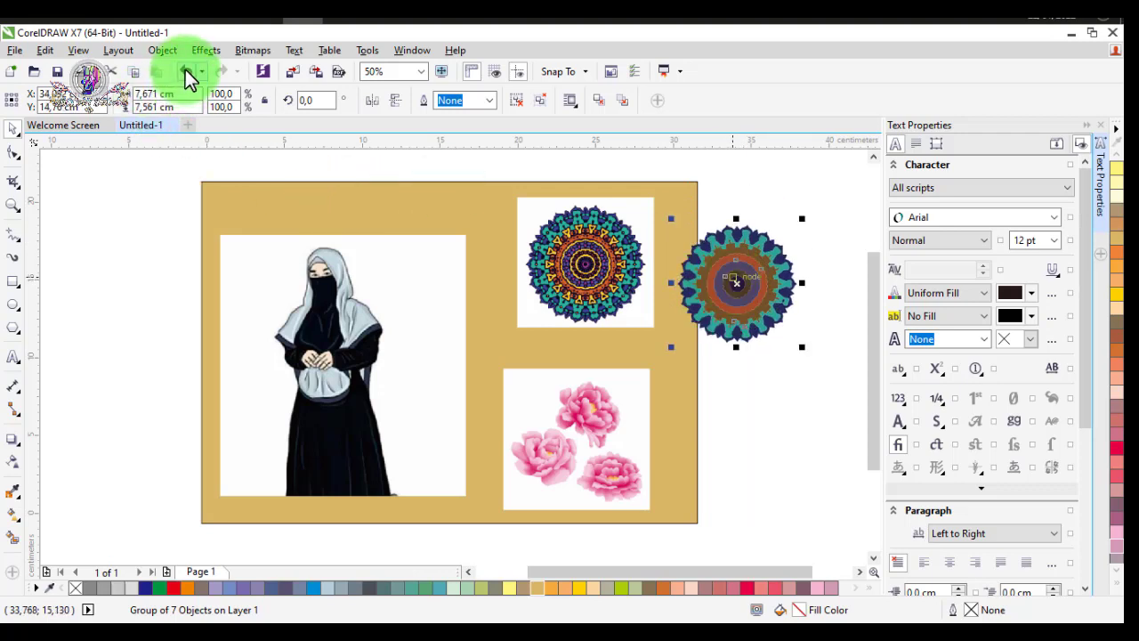
click(185, 71)
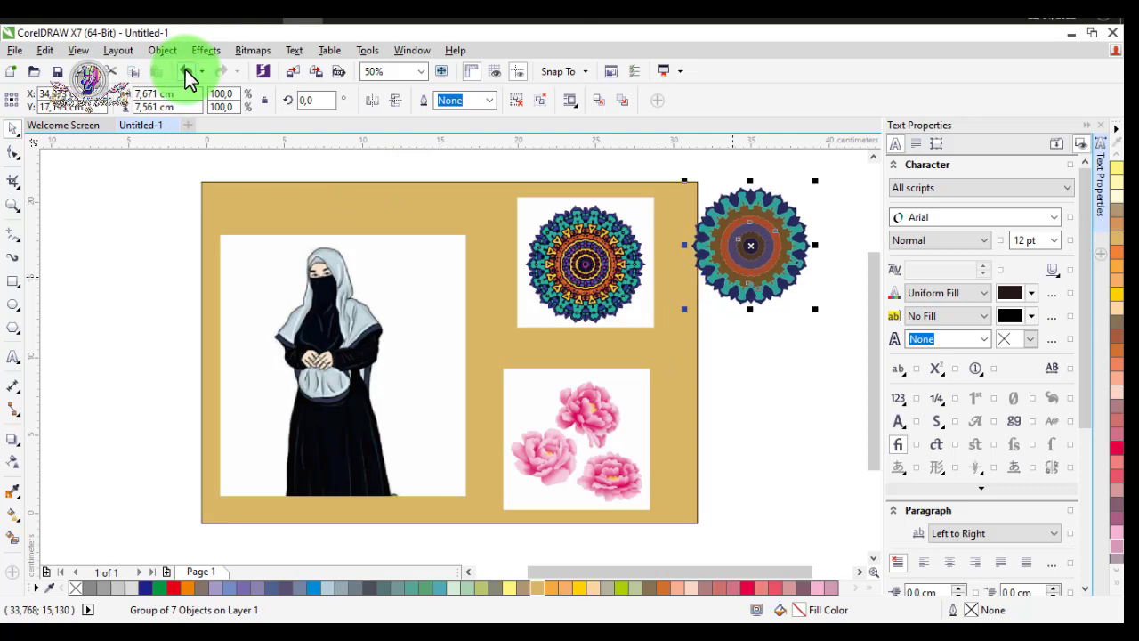
click(185, 71)
click(536, 210)
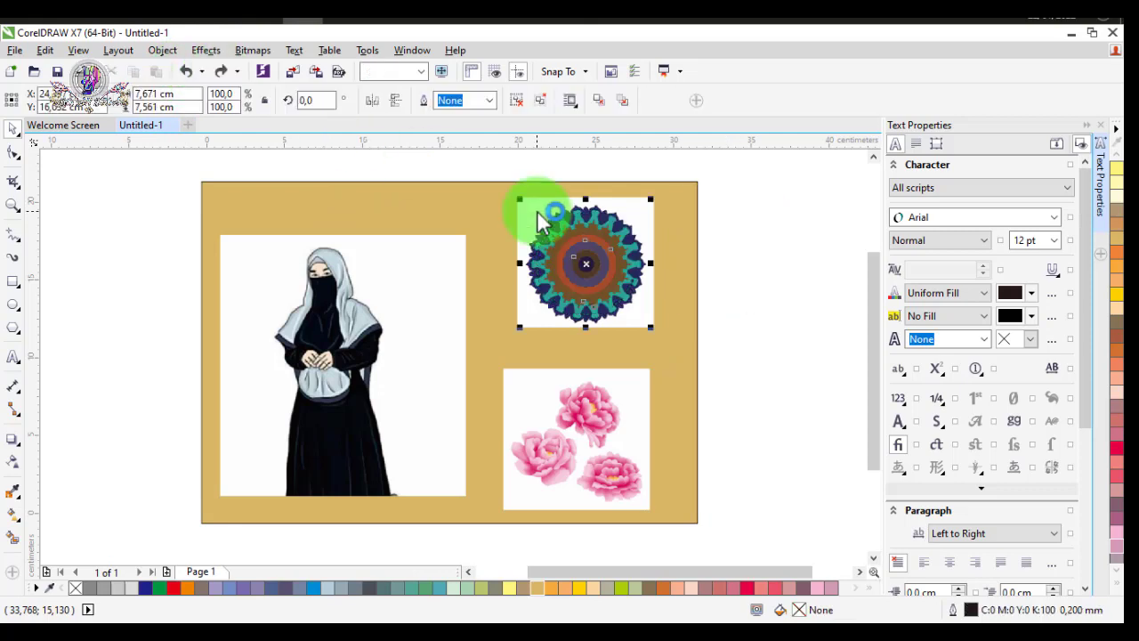
click(745, 222)
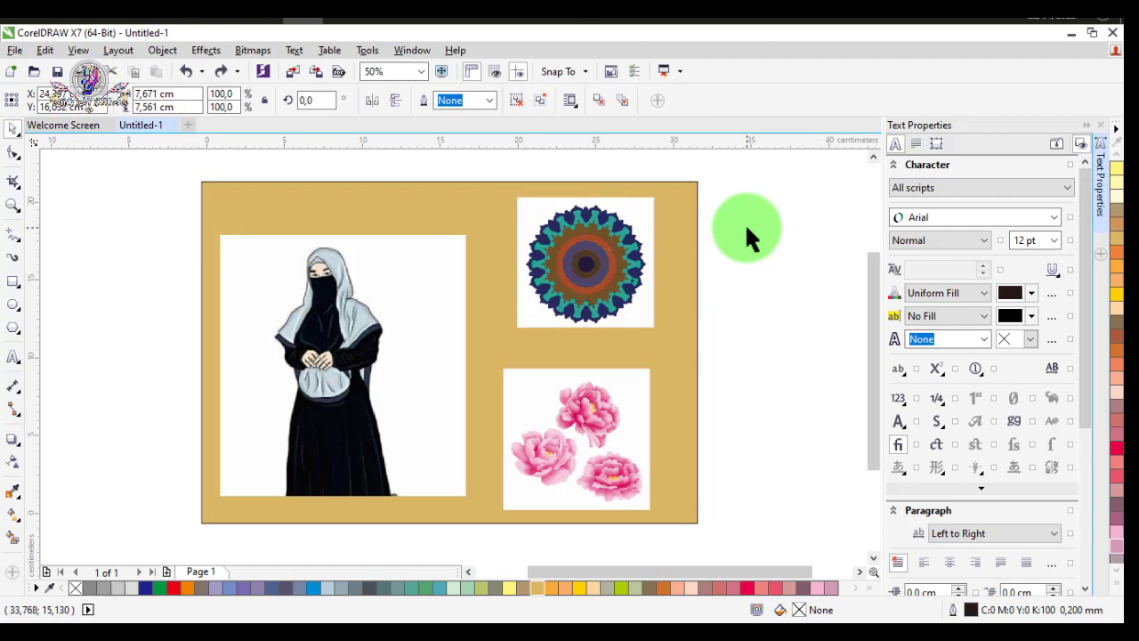
Step: Intersect the traced mandala with its bitmap, and move the trace and the cut-out copy off the page's right side
drag(473, 164, 714, 352)
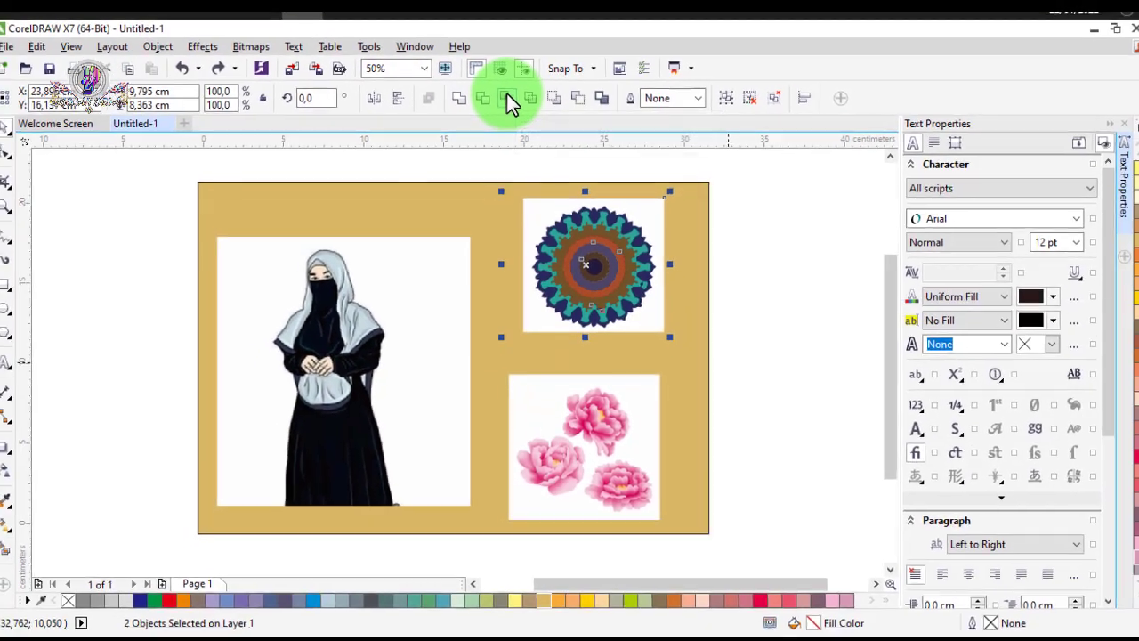
click(493, 106)
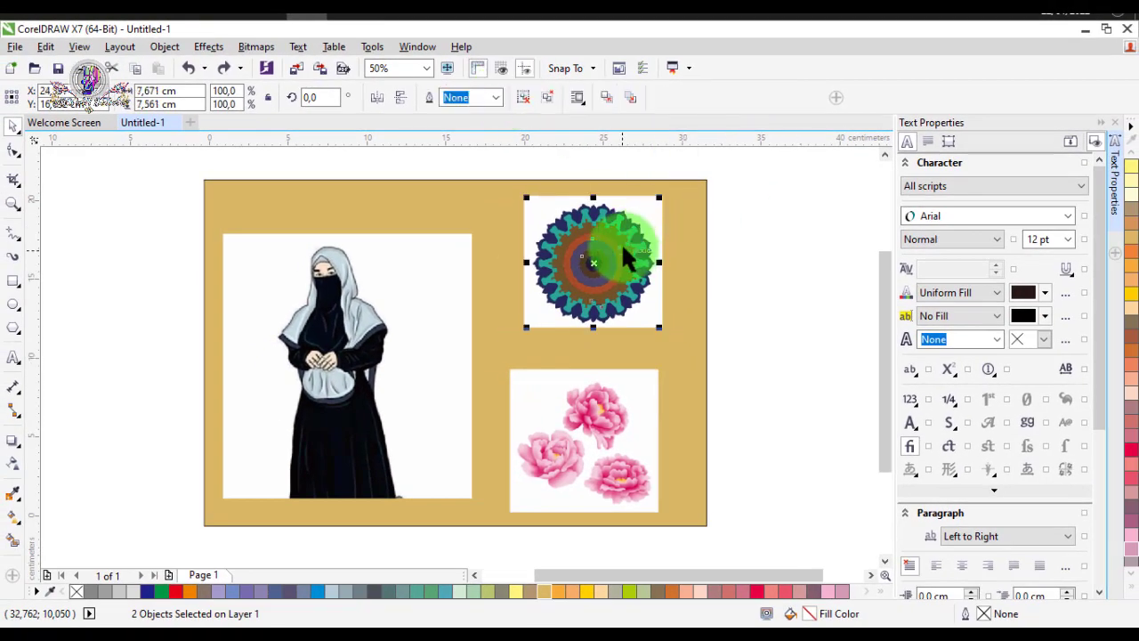
click(601, 257)
drag(606, 258, 787, 351)
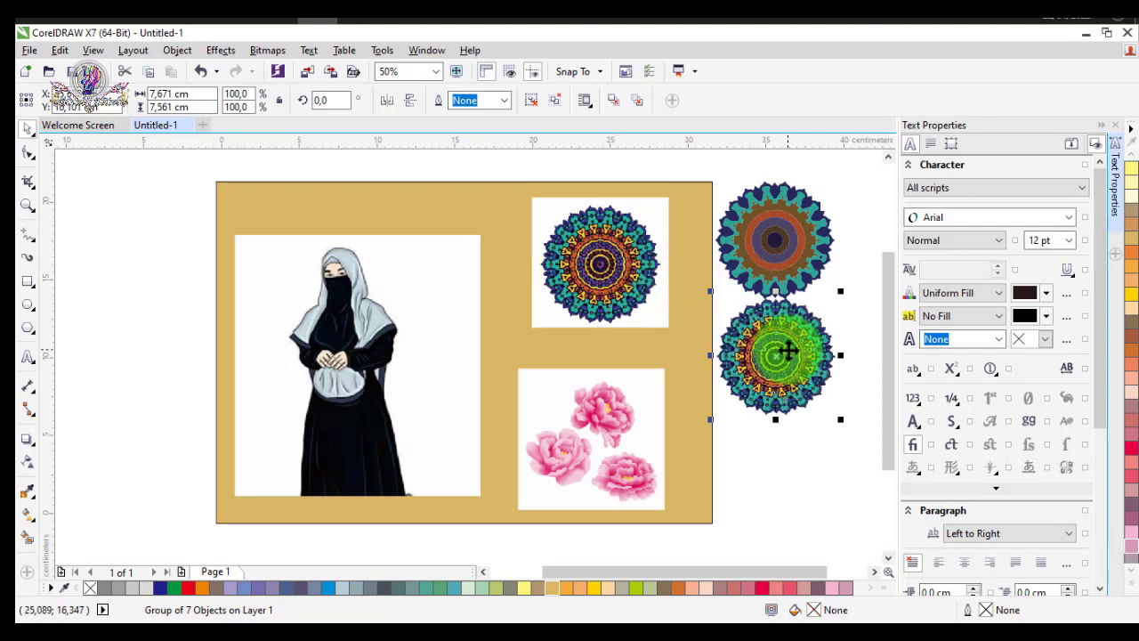
click(758, 331)
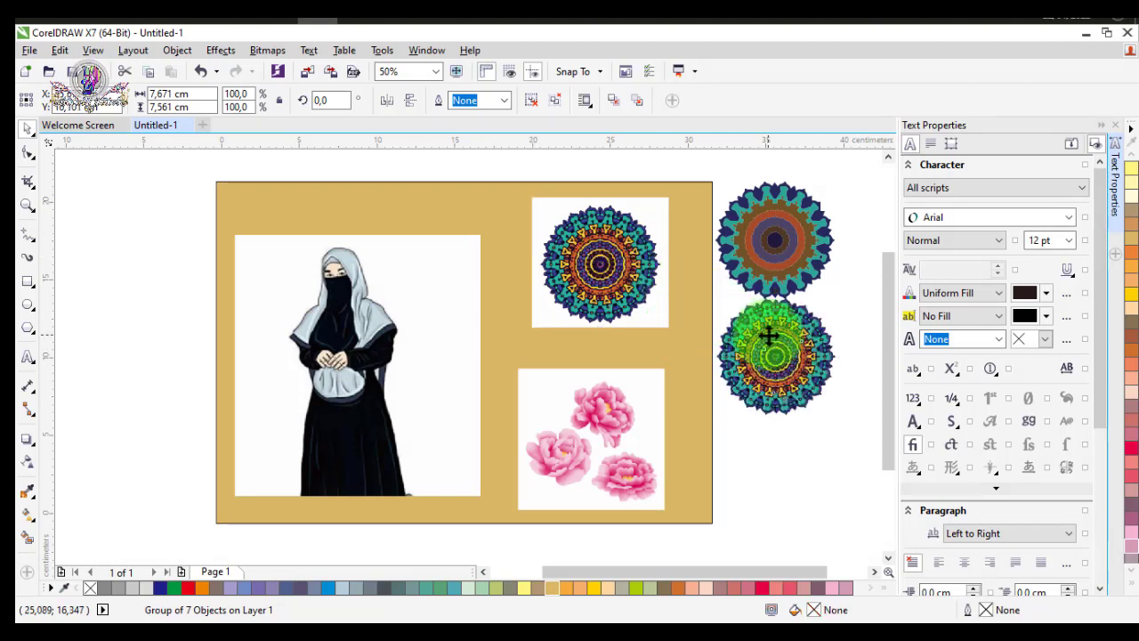
Step: Move the original mandala bitmap off the page's left side and place the cut-out mandala in the page's upper-right area
click(605, 262)
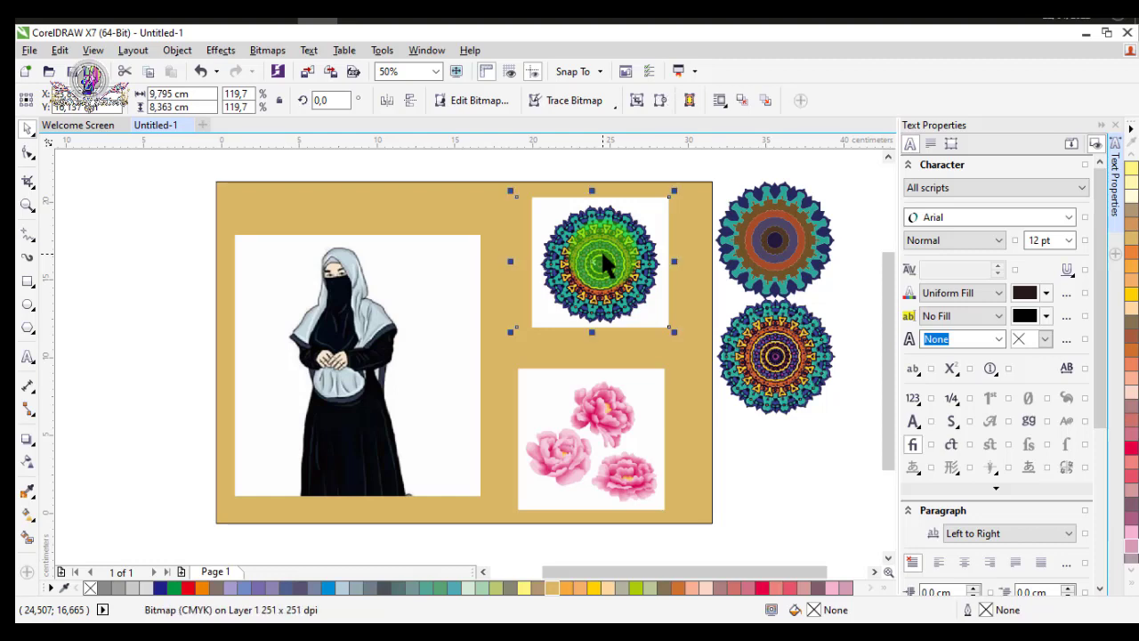
drag(561, 254, 152, 259)
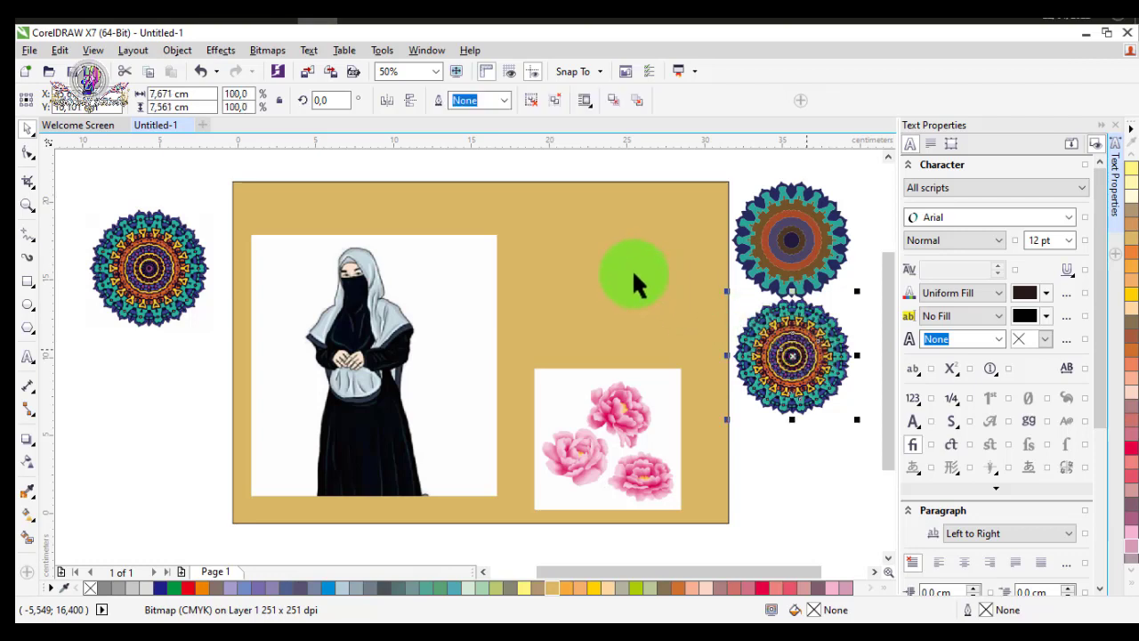
drag(616, 264, 694, 342)
click(627, 397)
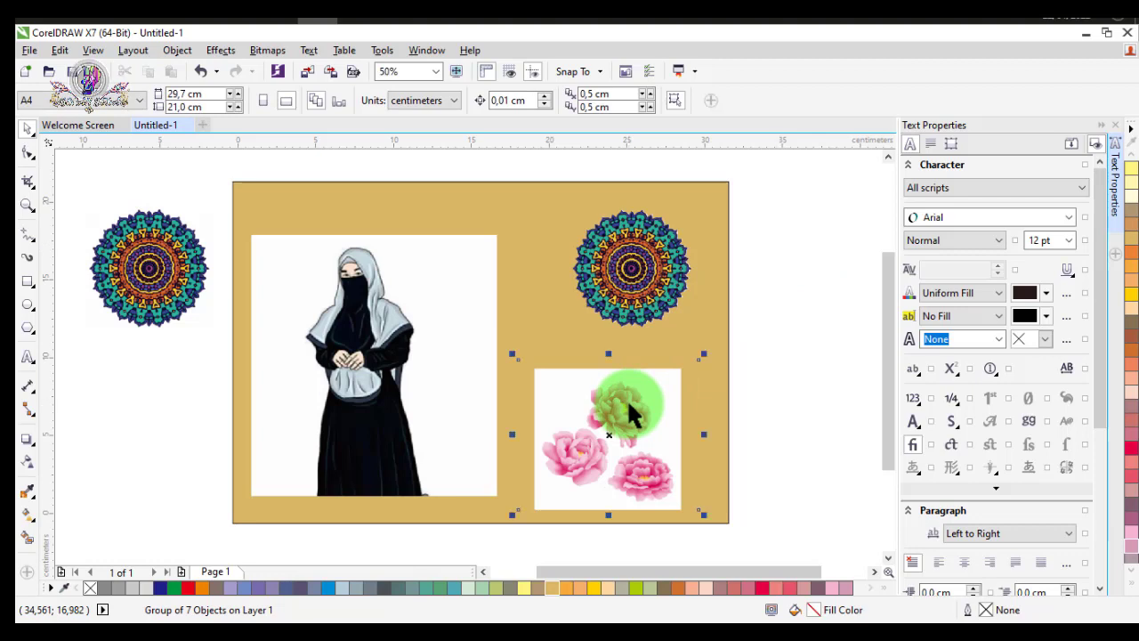
Step: Open the woman's picture for editing in Corel PHOTO-PAINT and delete its white background using a Magic Wand Mask with tolerance 10
click(432, 320)
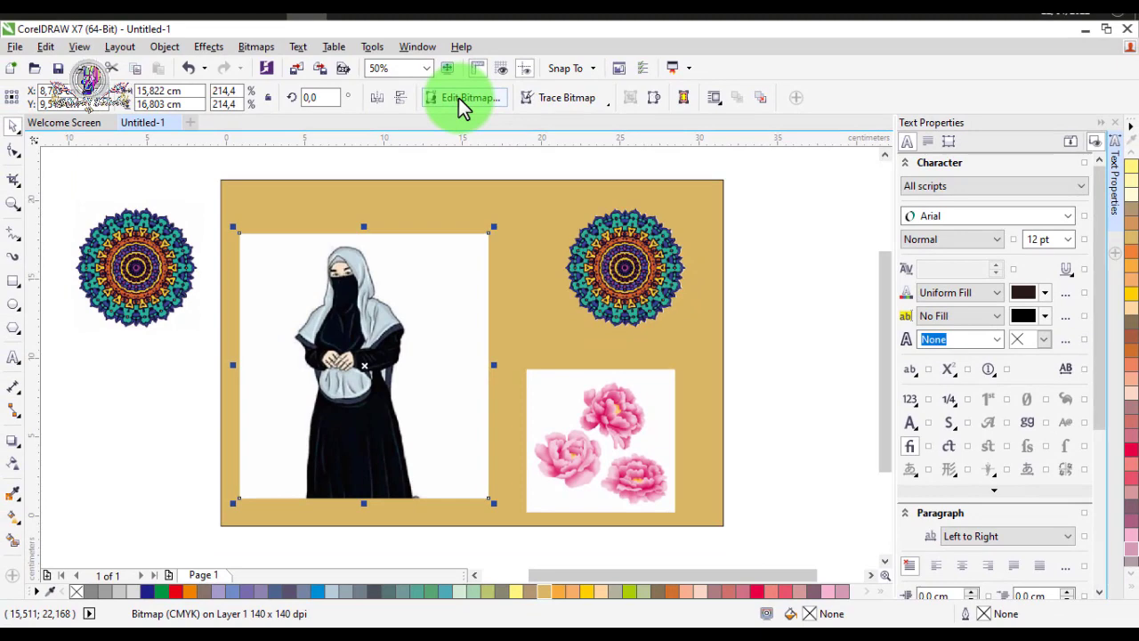
click(458, 98)
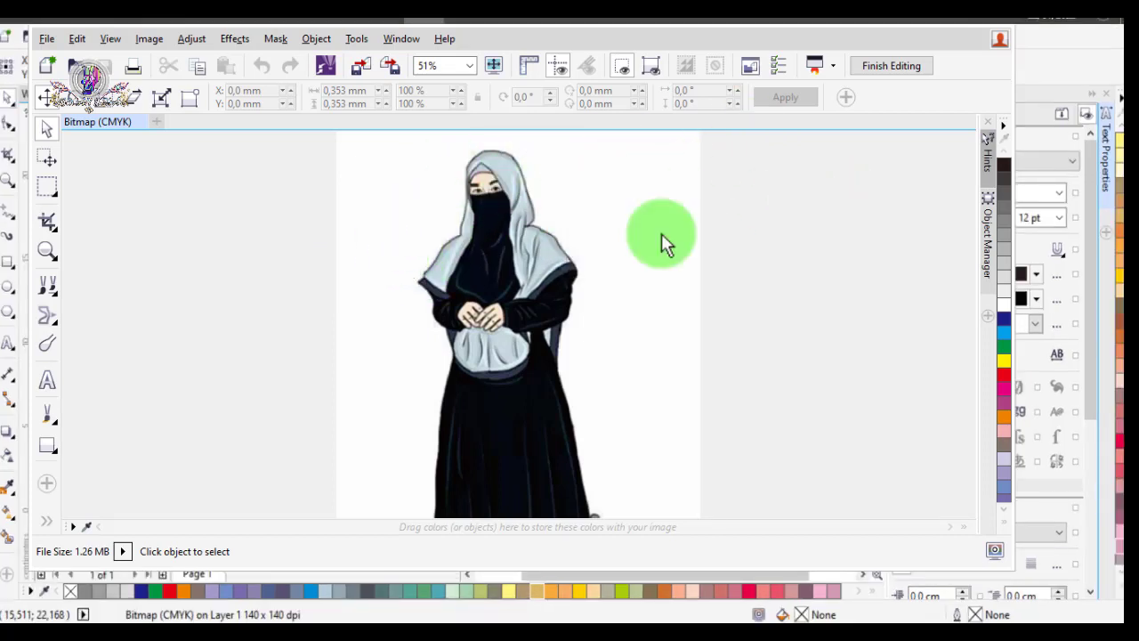
click(54, 194)
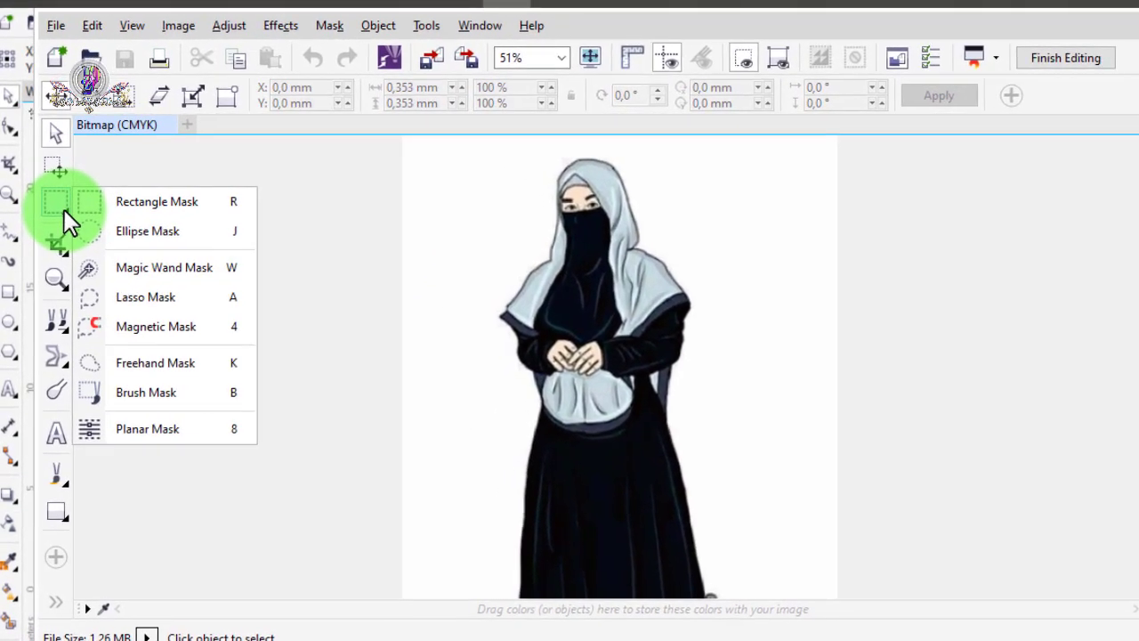
click(172, 266)
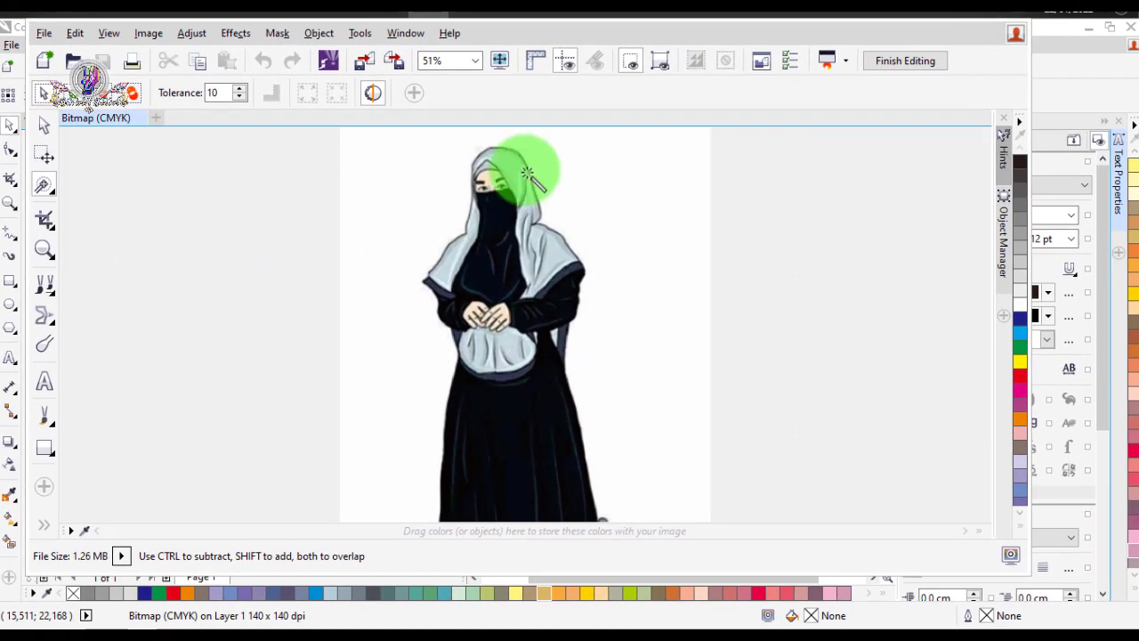
click(633, 187)
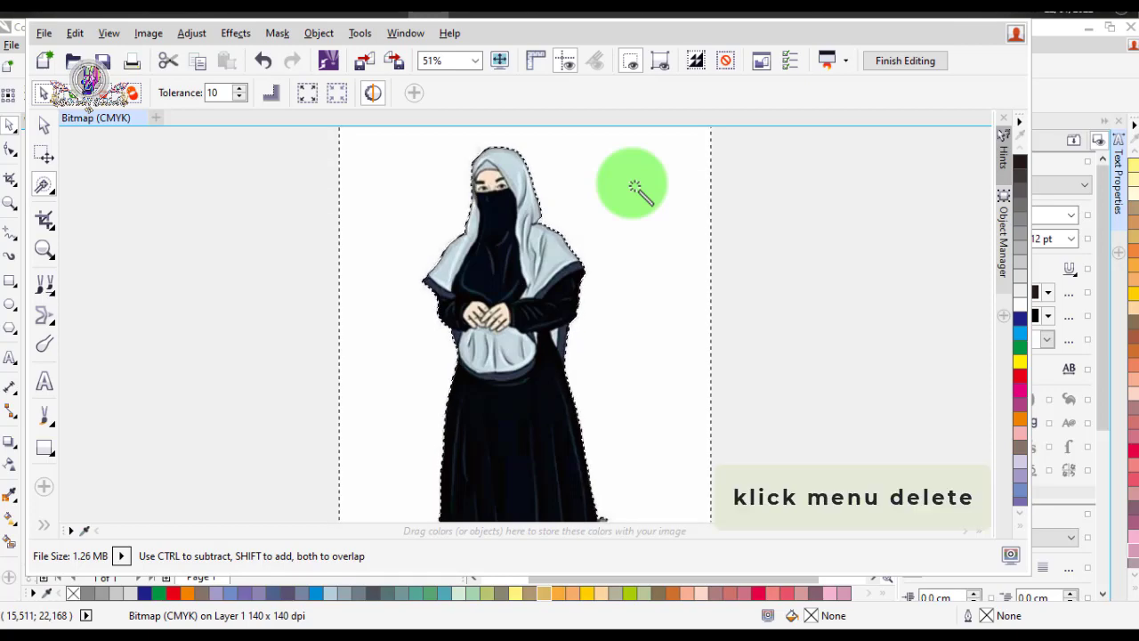
key(Delete)
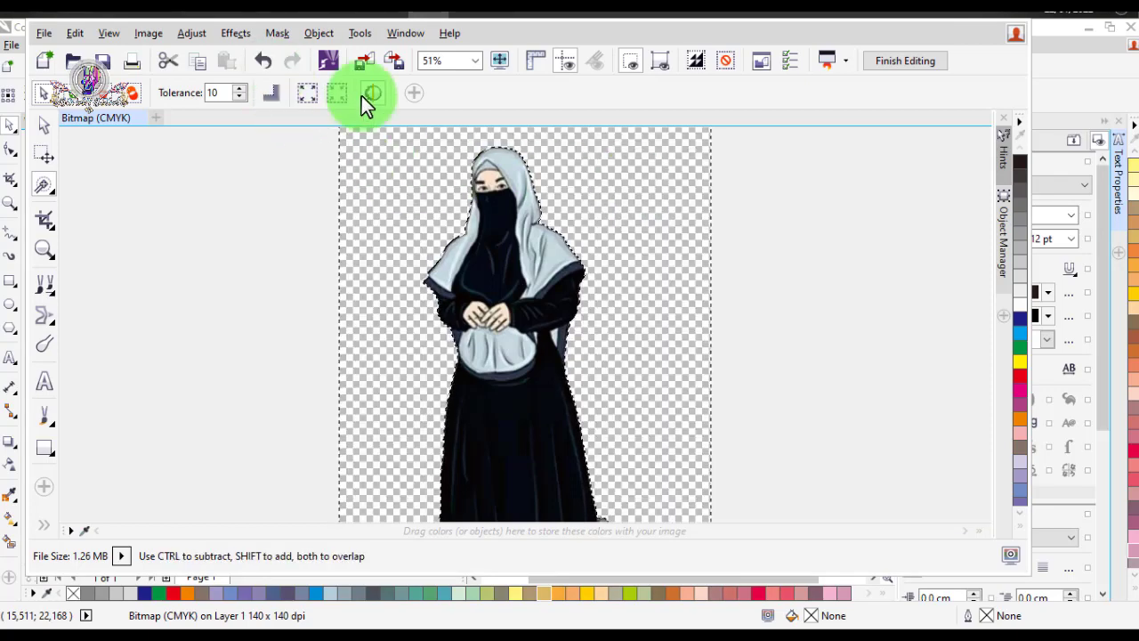
Step: Save the edited picture back to the CorelDRAW page and move the cut-out woman slightly toward the page's left edge
click(104, 62)
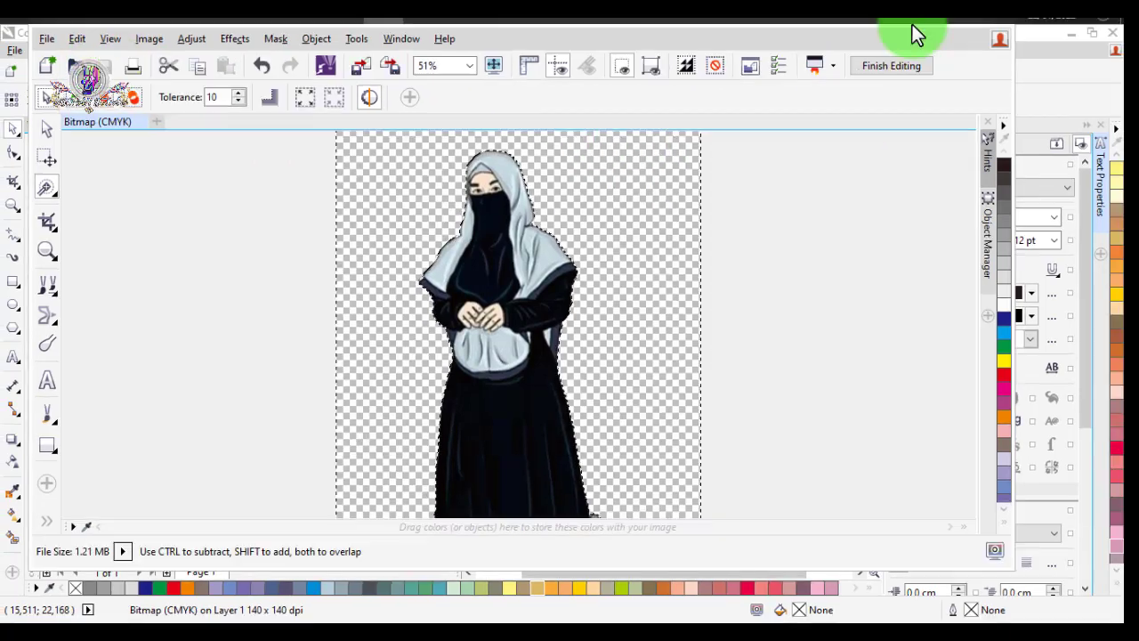
mouse_move(912, 24)
mouse_down()
mouse_move(912, 56)
mouse_move(926, 53)
mouse_up()
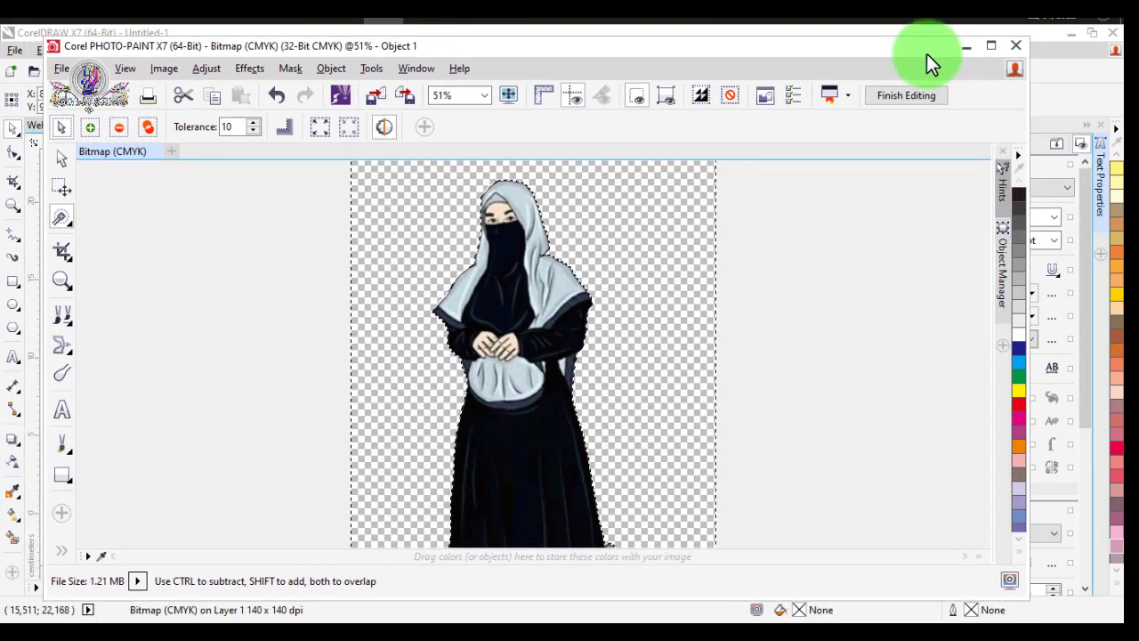
click(1018, 44)
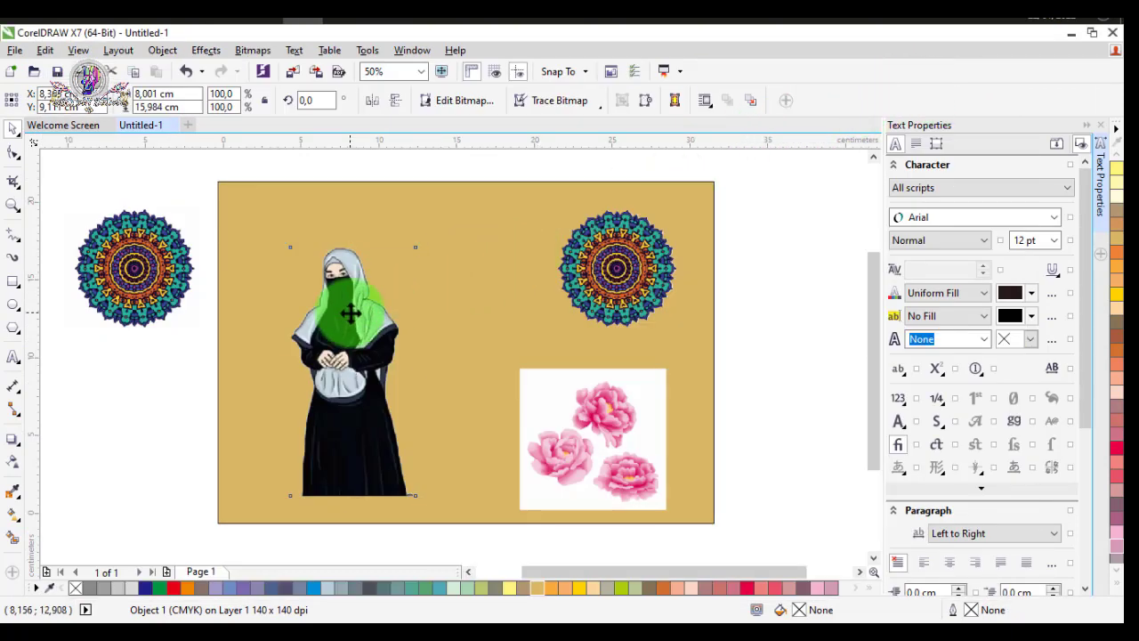
drag(350, 315, 317, 306)
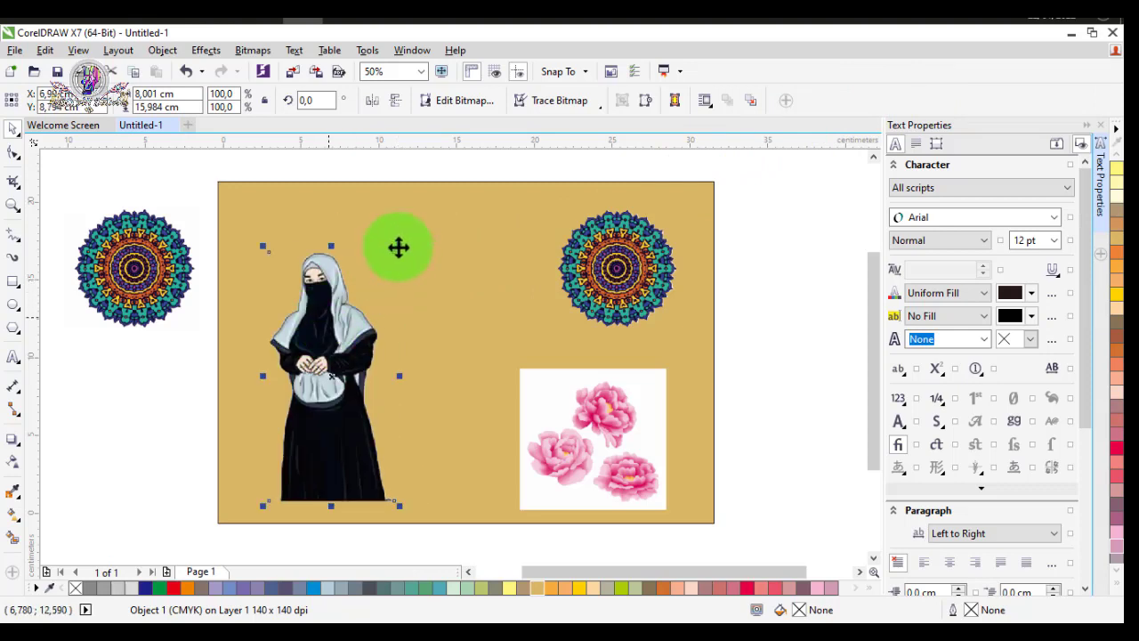
Step: Enlarge the cut-out woman proportionally to about 9.2 by 18.5 cm
drag(400, 247, 431, 211)
drag(435, 206, 432, 204)
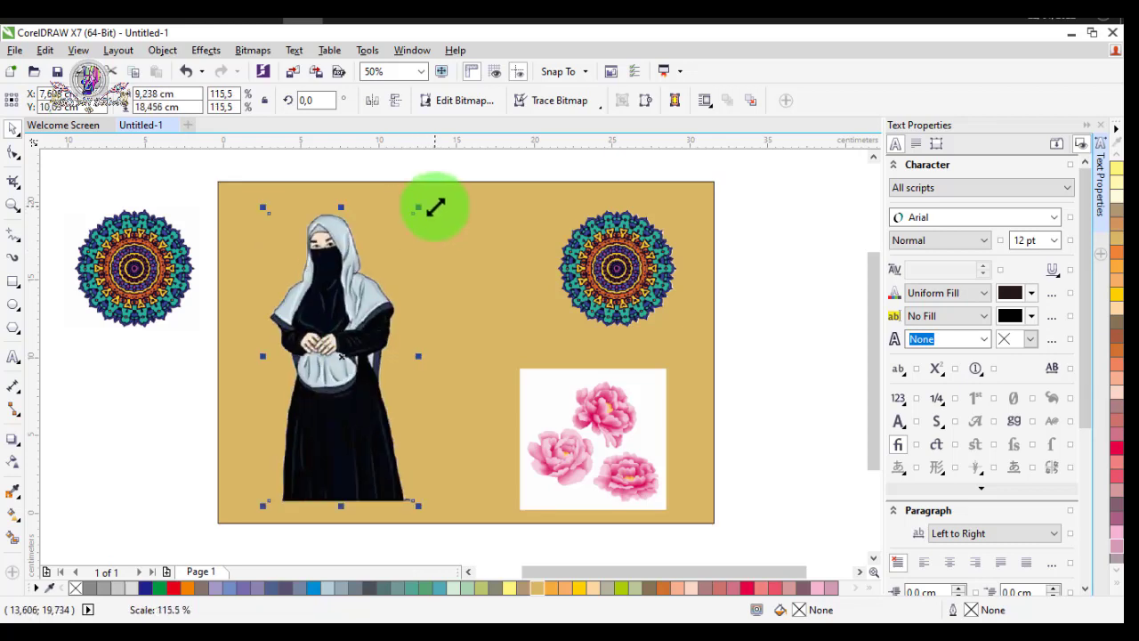
click(759, 253)
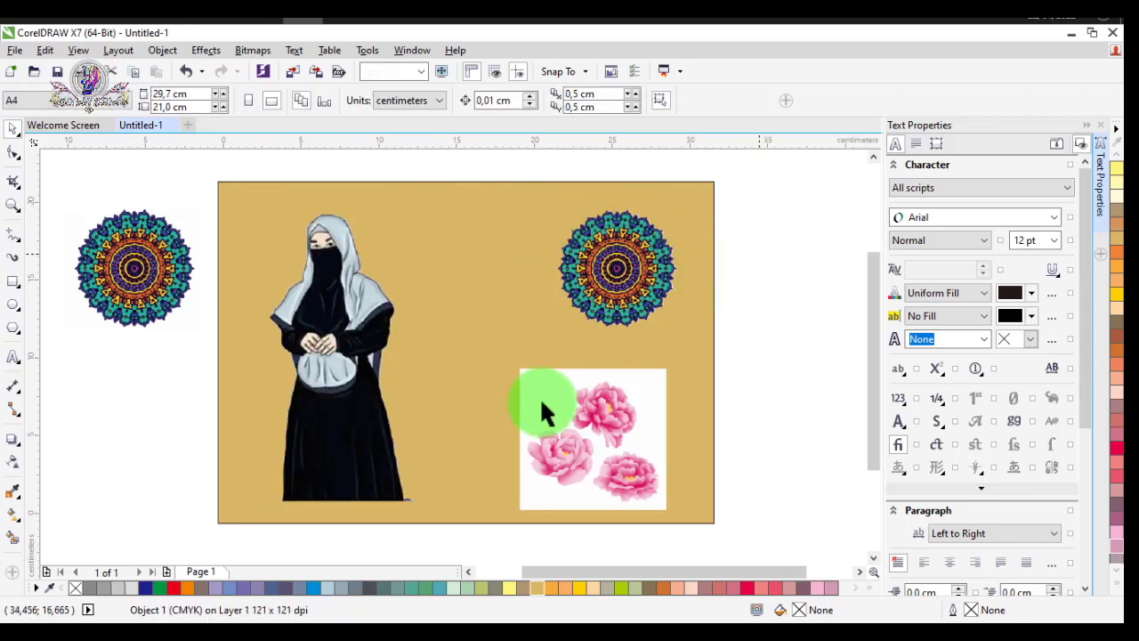
Step: Hide the flower picture's white background with a Bitmap Color Mask that samples white at tolerance 21, accepting the softmask replacement
click(555, 411)
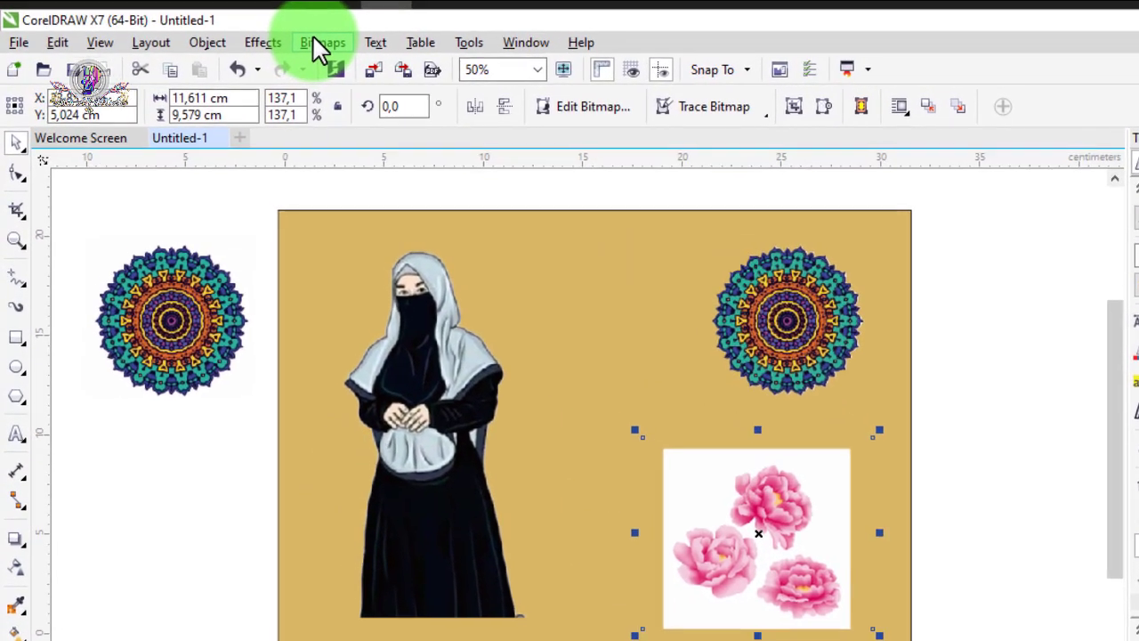
click(315, 36)
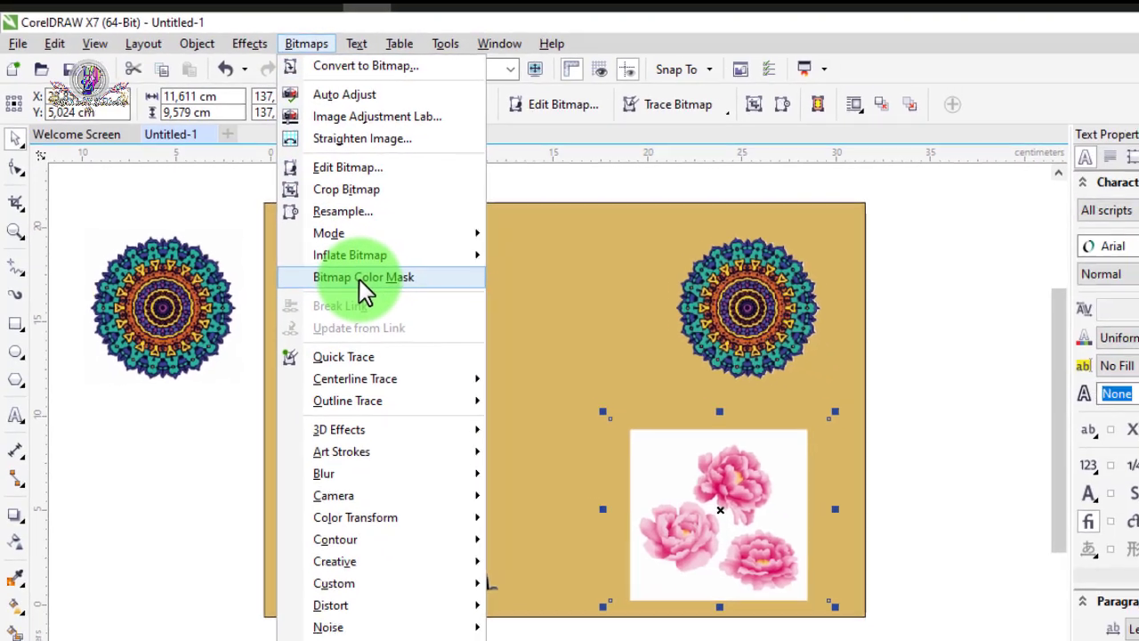
click(359, 278)
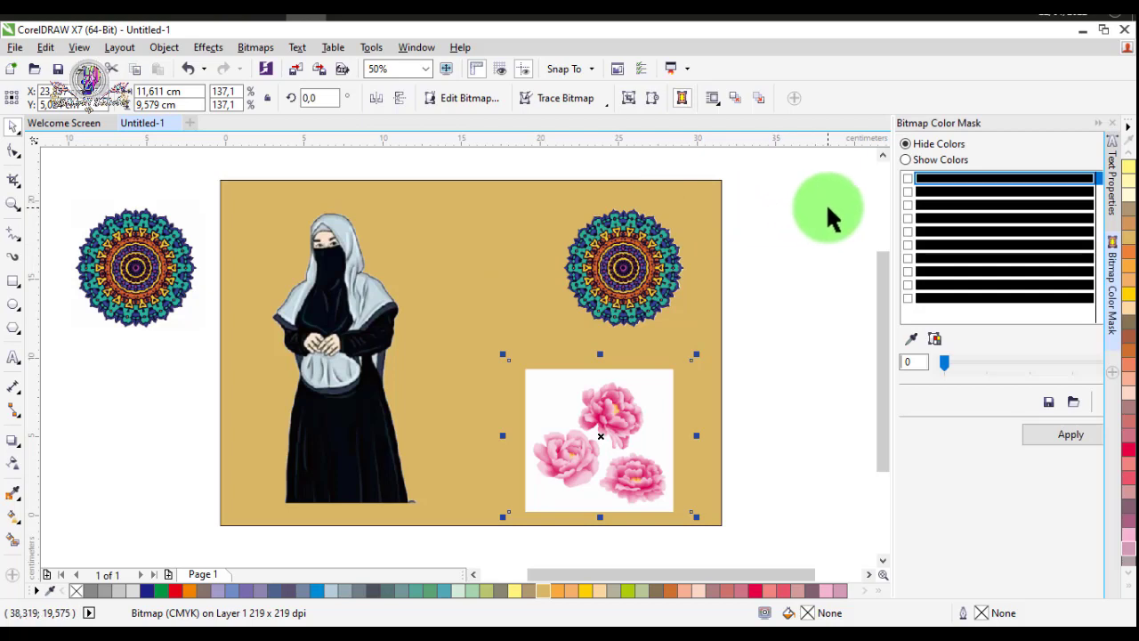
click(912, 339)
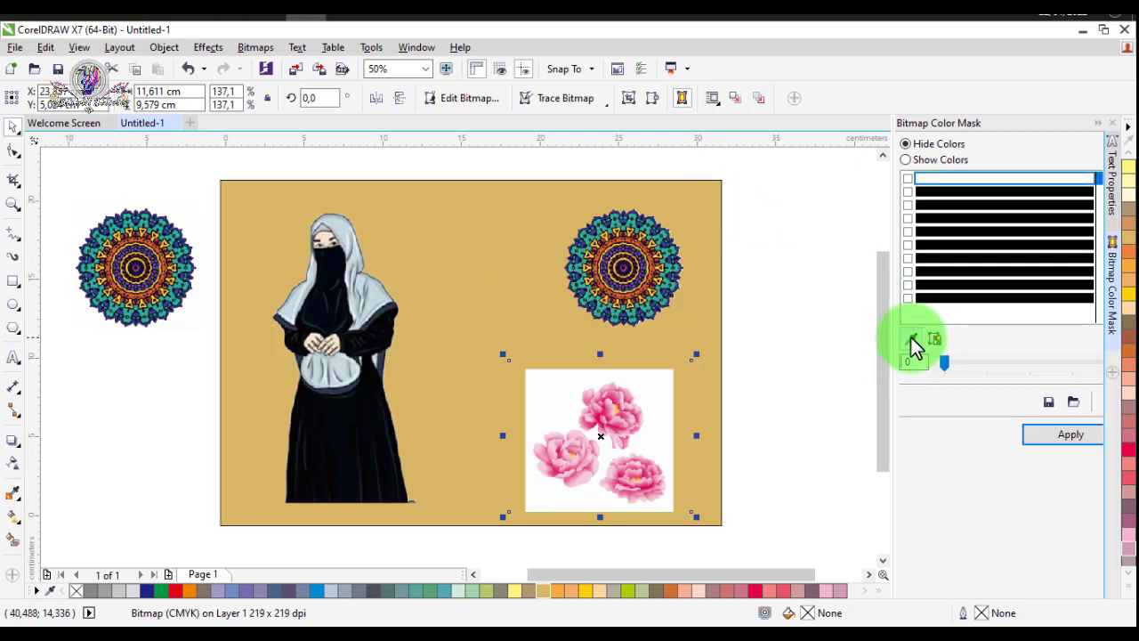
click(907, 179)
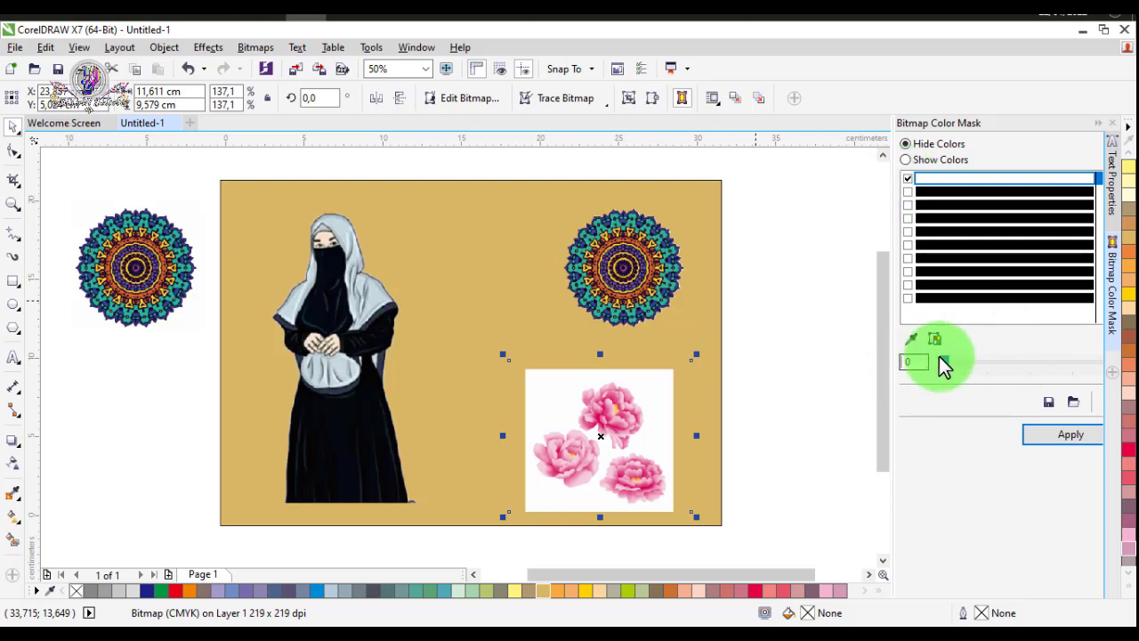
drag(943, 365, 951, 374)
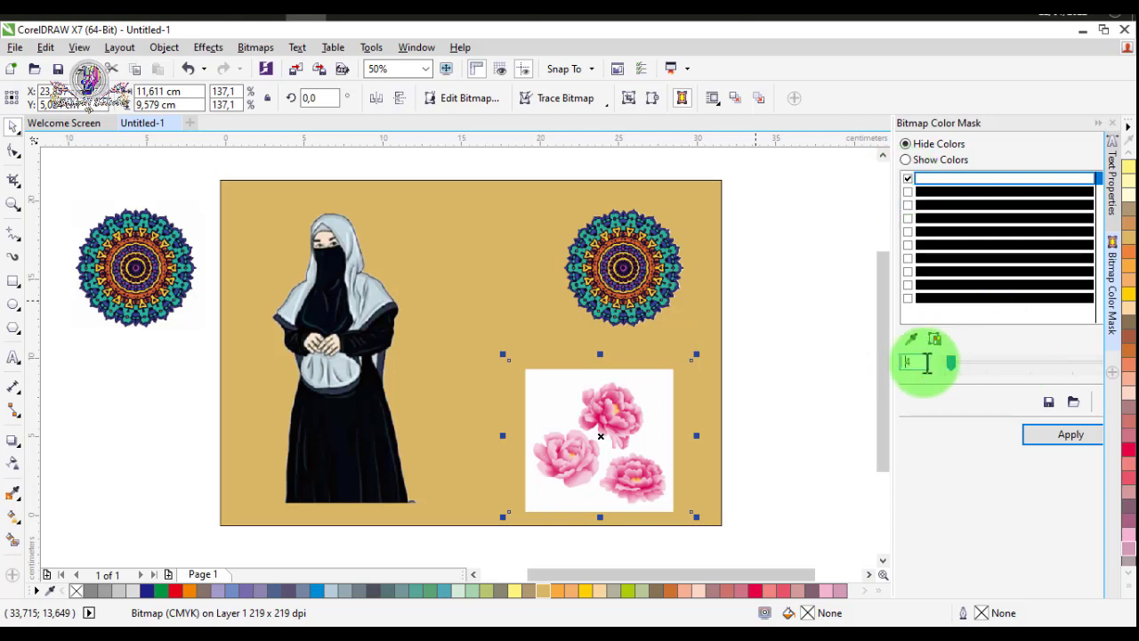
click(916, 362)
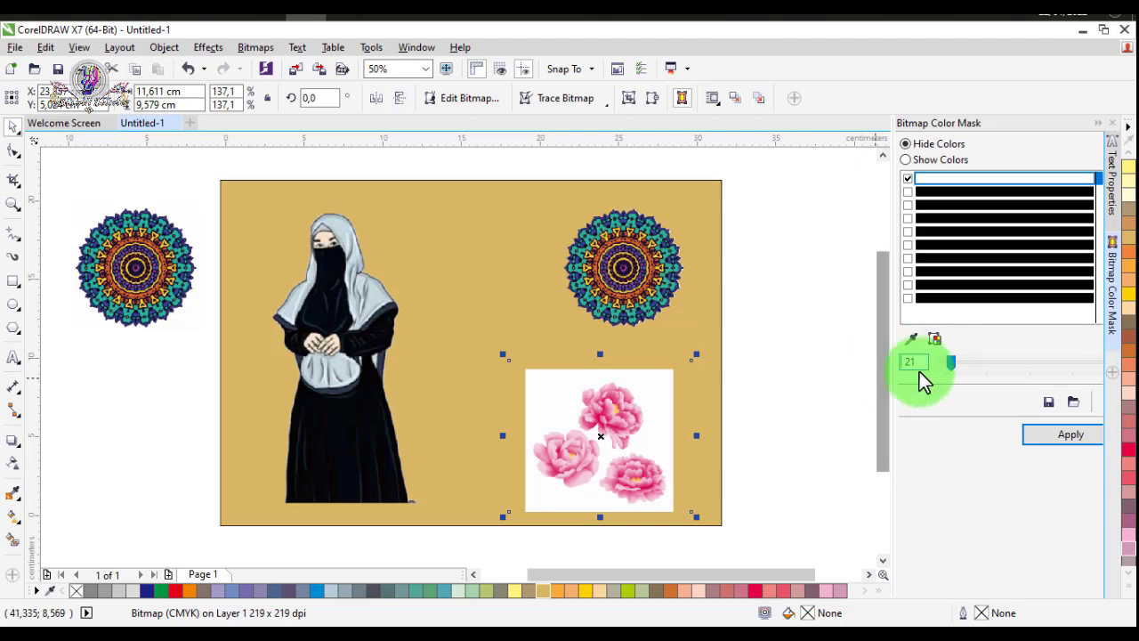
click(1056, 435)
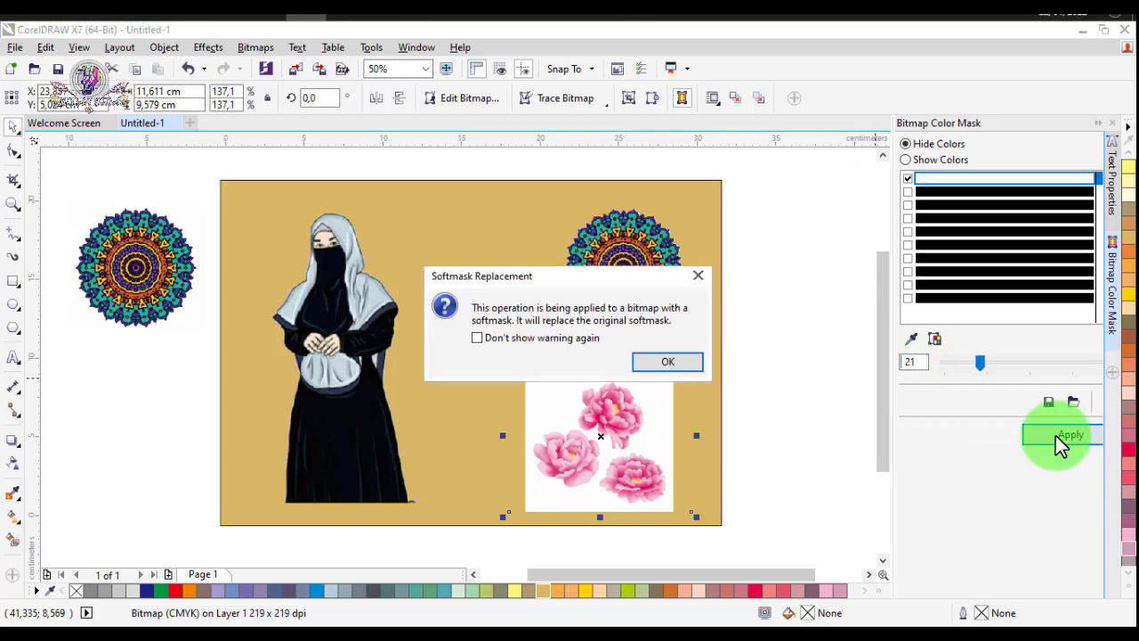
click(663, 363)
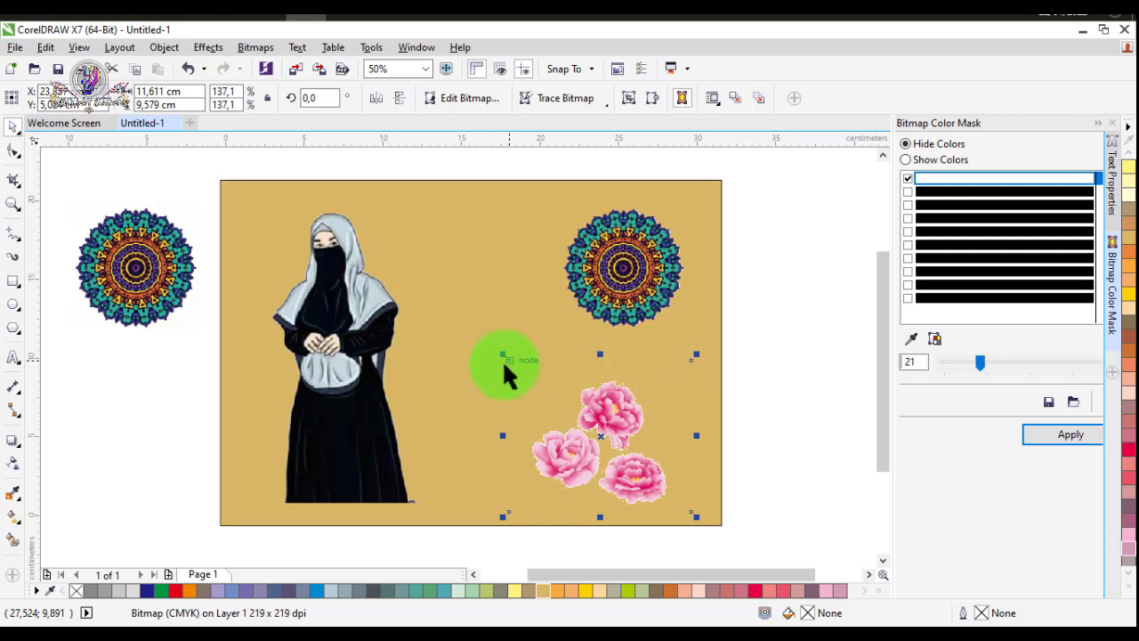
Step: Resize the cut-out flowers proportionally to about 12.6 by 10.4 cm, keeping them in the page's lower-right area
drag(503, 356, 469, 328)
click(783, 363)
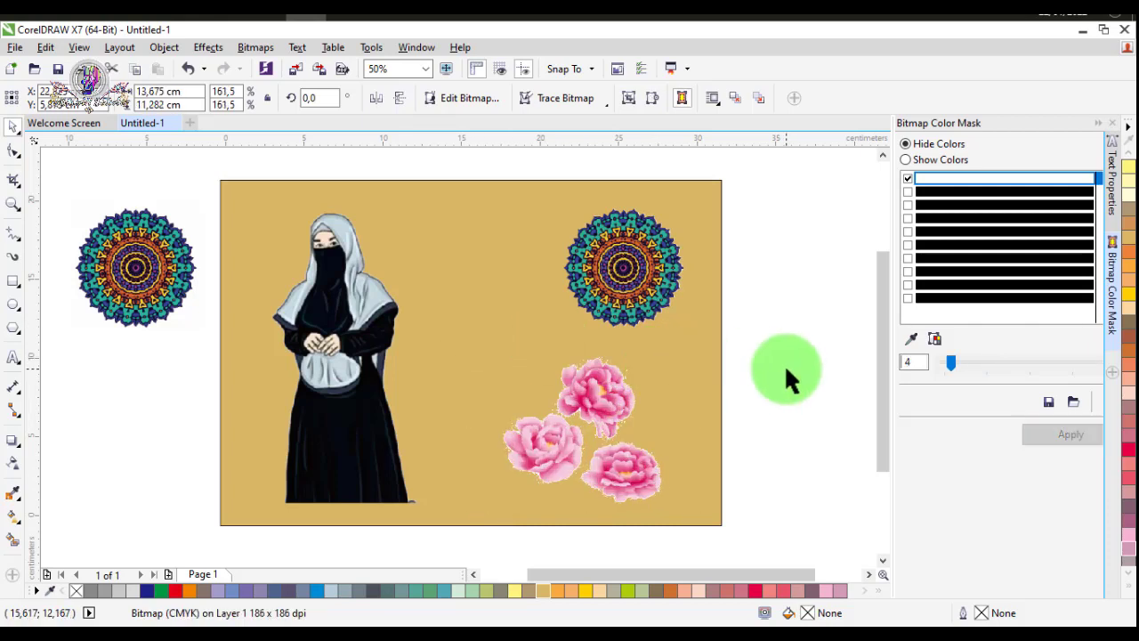
click(609, 391)
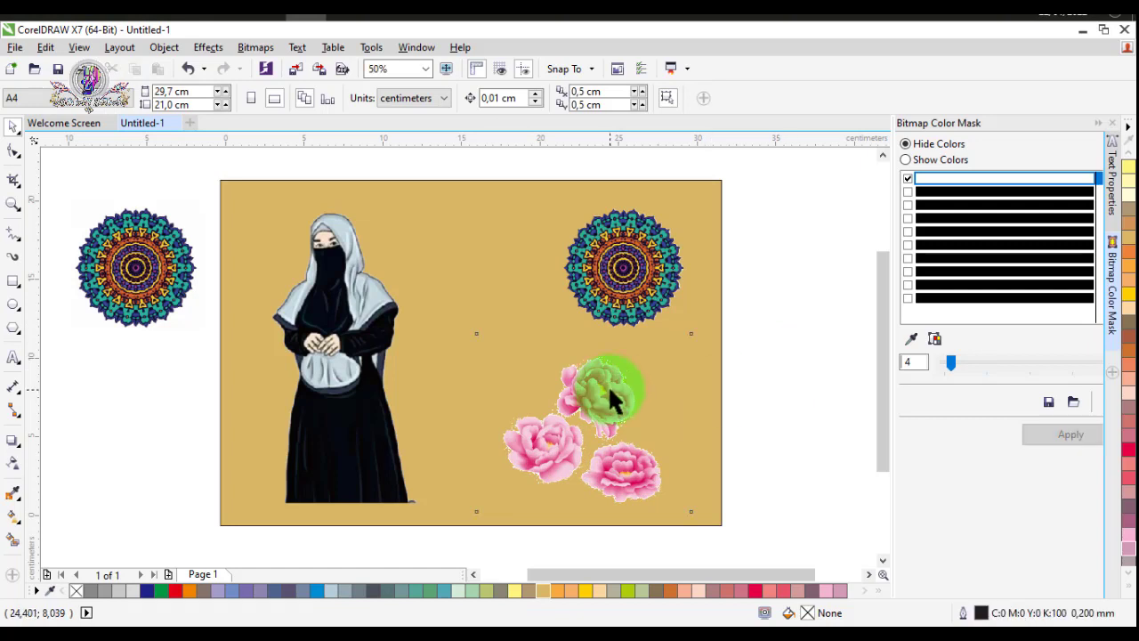
drag(472, 328, 486, 340)
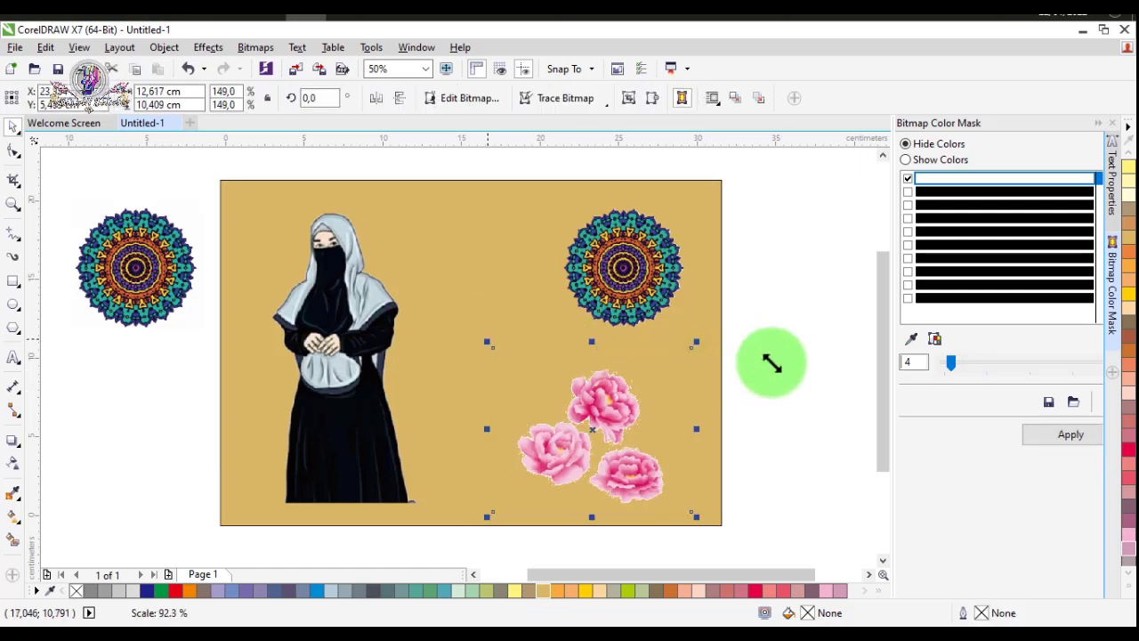
Step: Move the cut-out mandala toward the page's center and enlarge it to about 8.6 by 8.4 cm
click(630, 276)
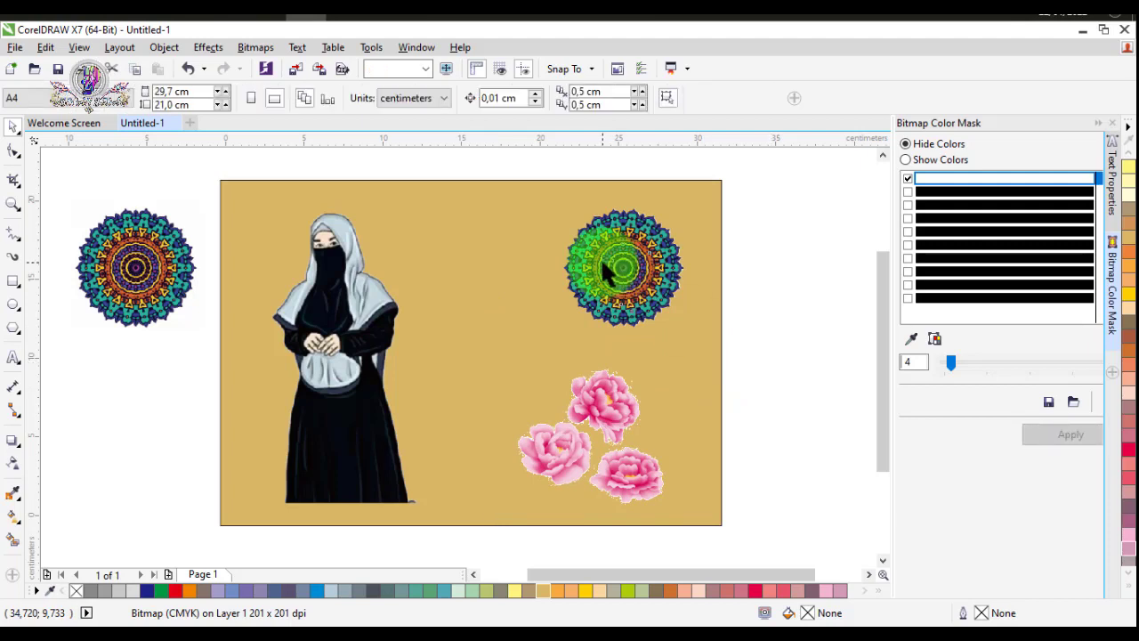
drag(601, 257, 521, 270)
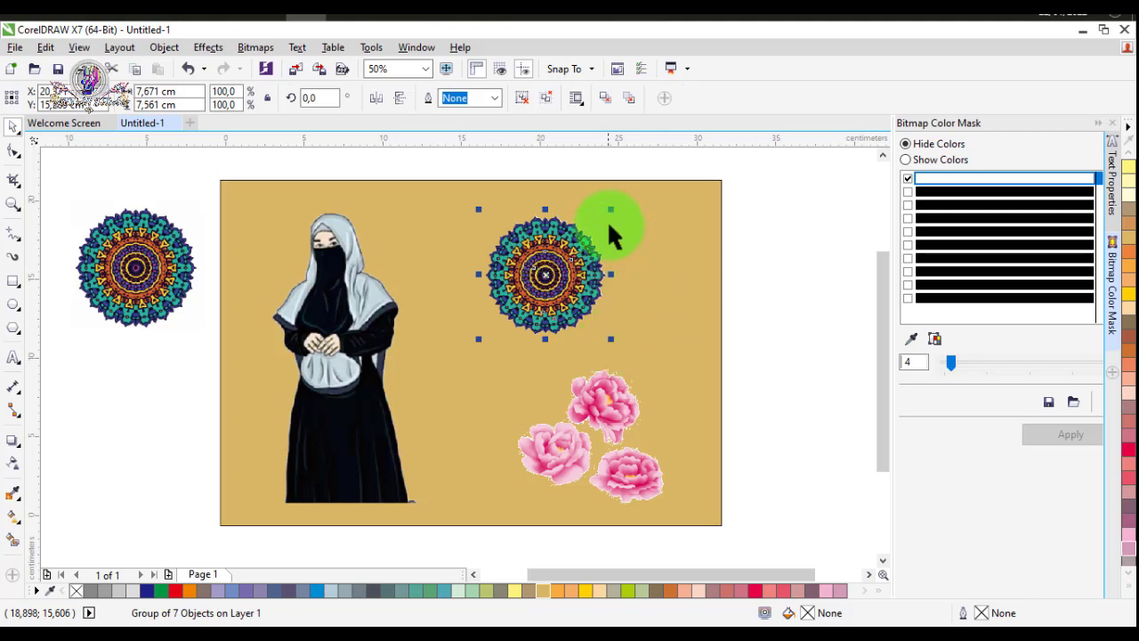
drag(610, 209, 631, 194)
Step: Recolor the background rectangle with the Sand fill
click(467, 457)
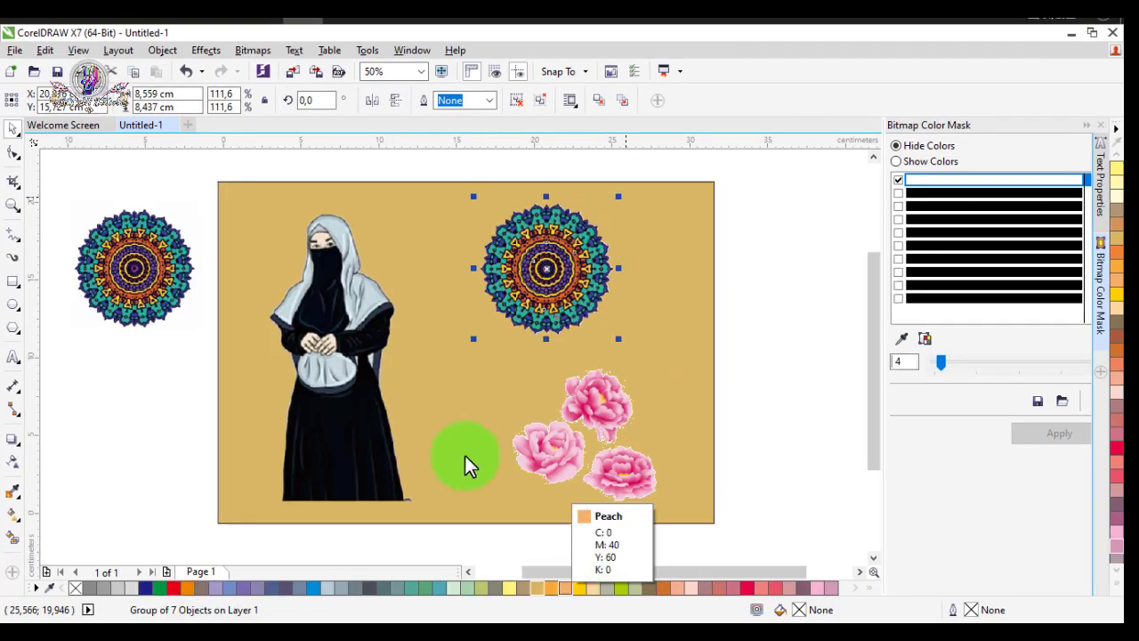
click(590, 587)
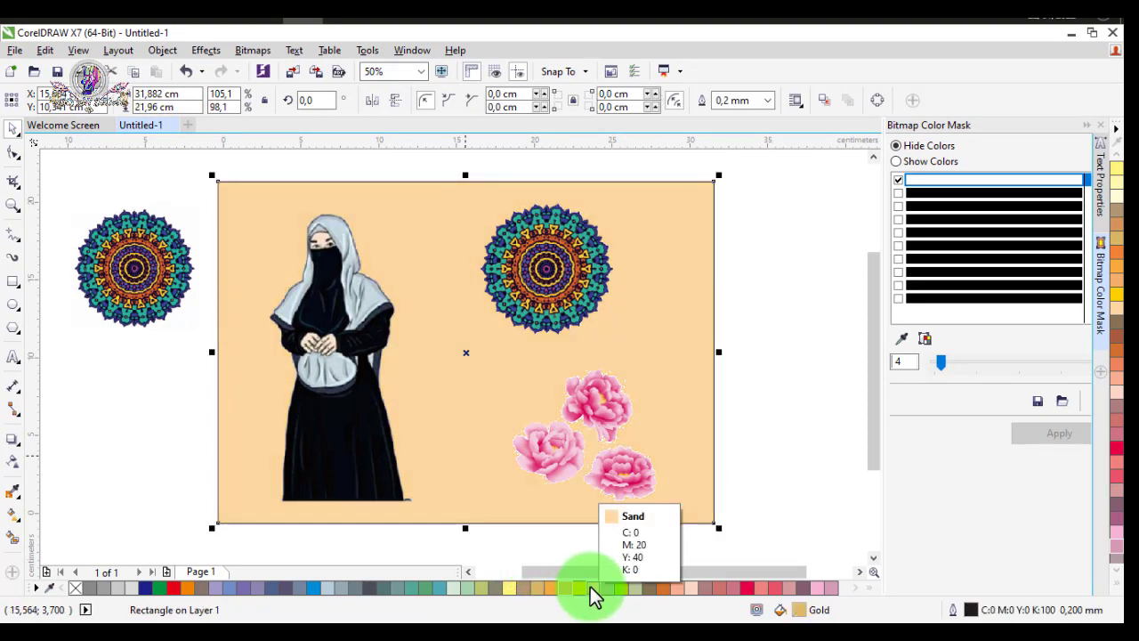
click(740, 333)
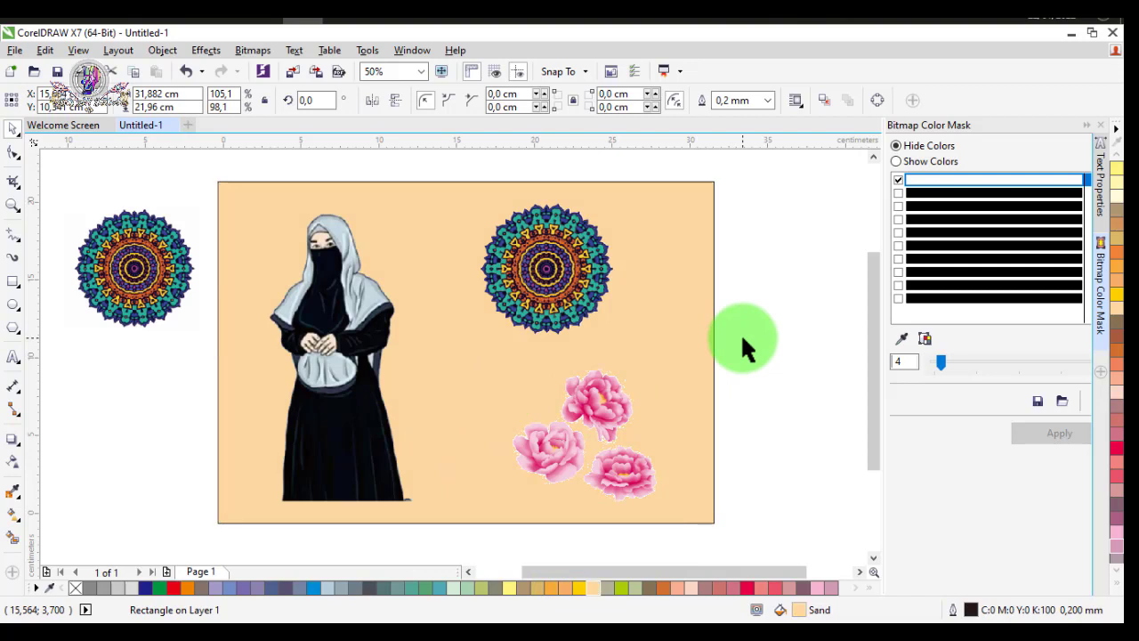
Step: Delete the original mandala bitmap beside the page and the colored background rectangle behind the pictures
click(367, 353)
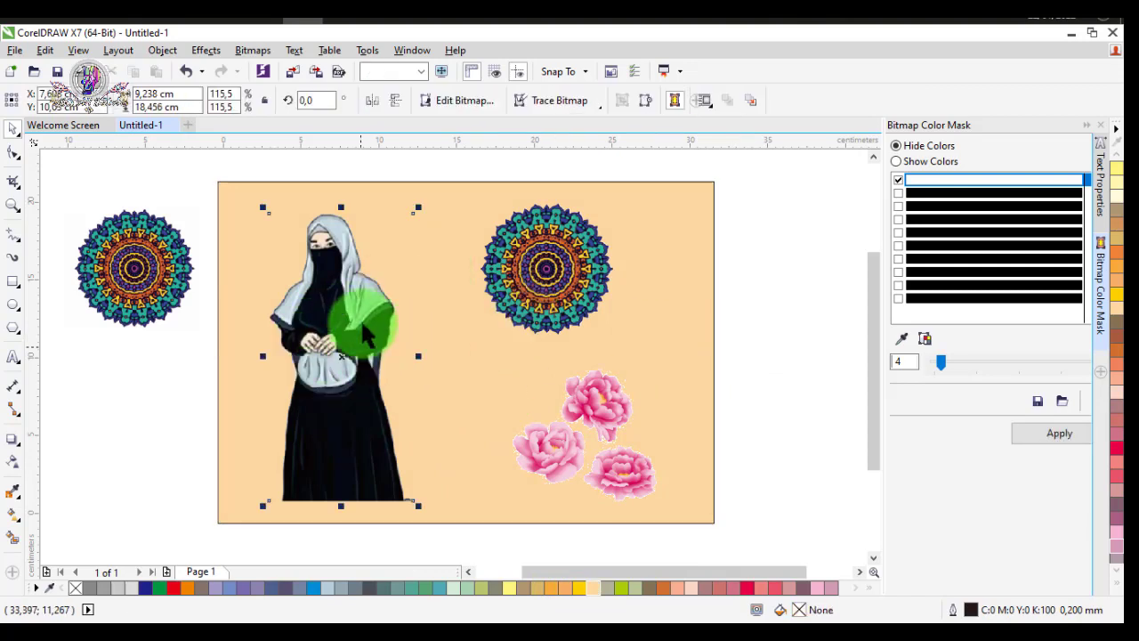
click(140, 266)
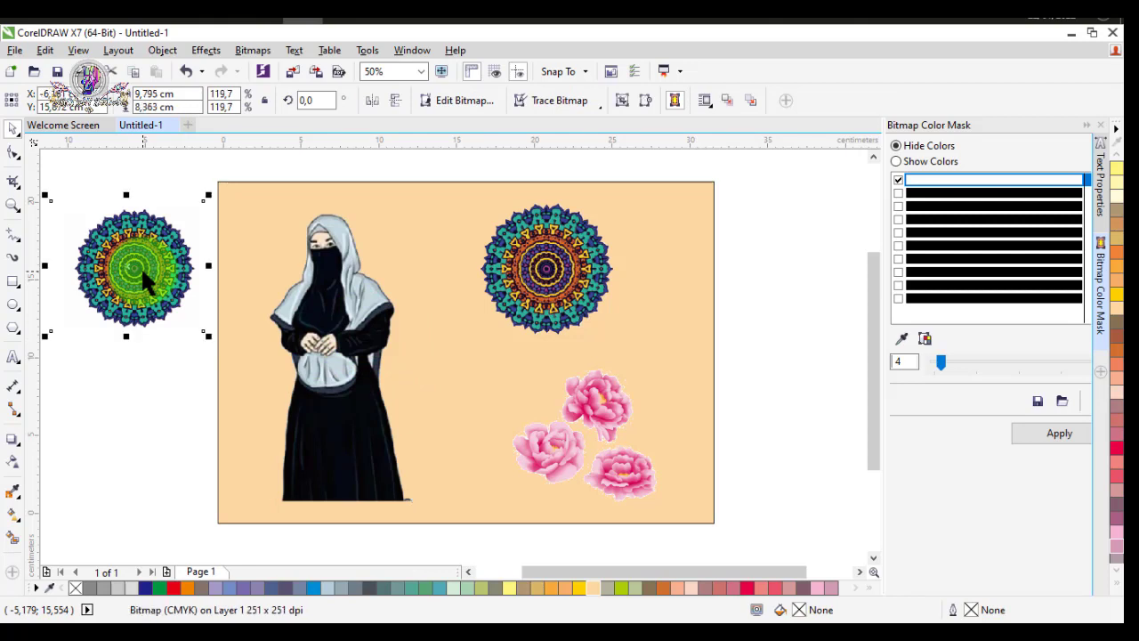
key(Delete)
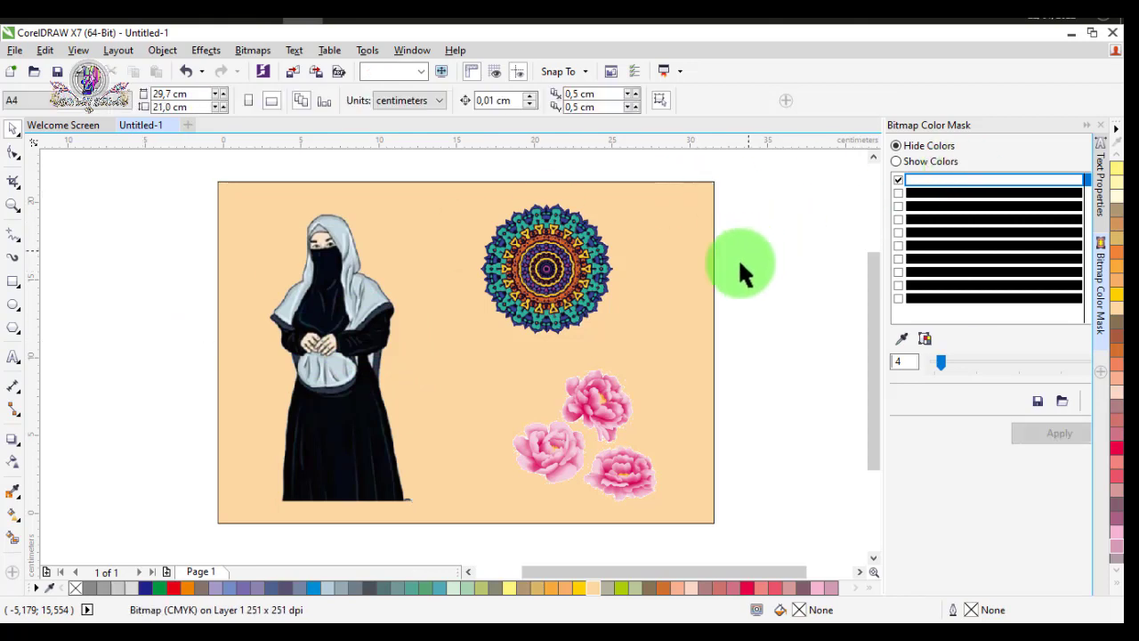
click(687, 289)
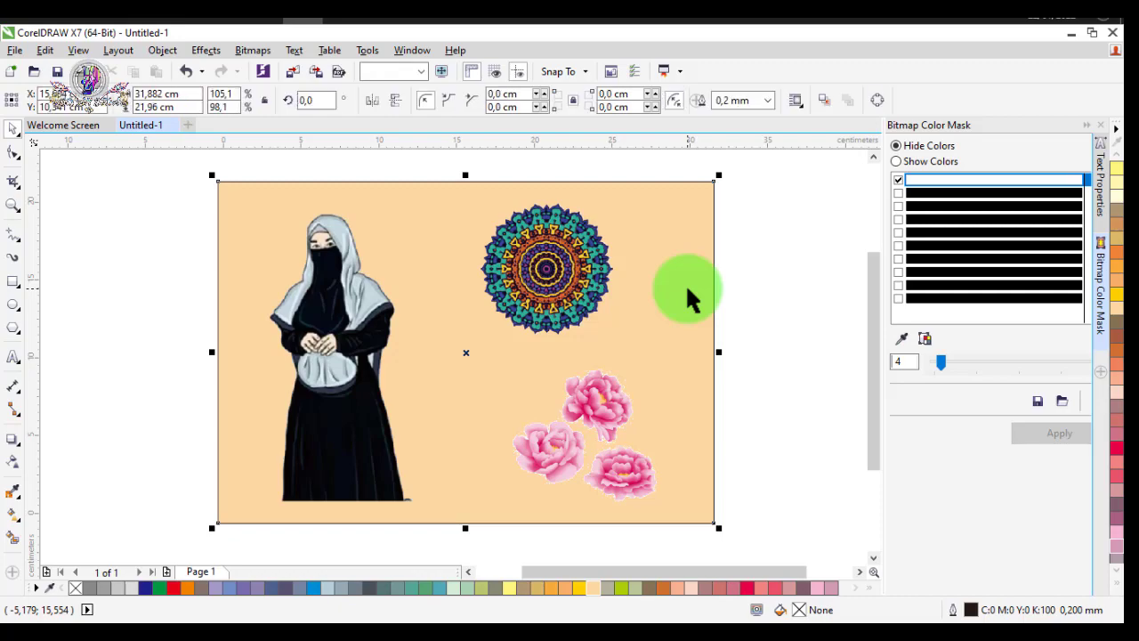
key(Delete)
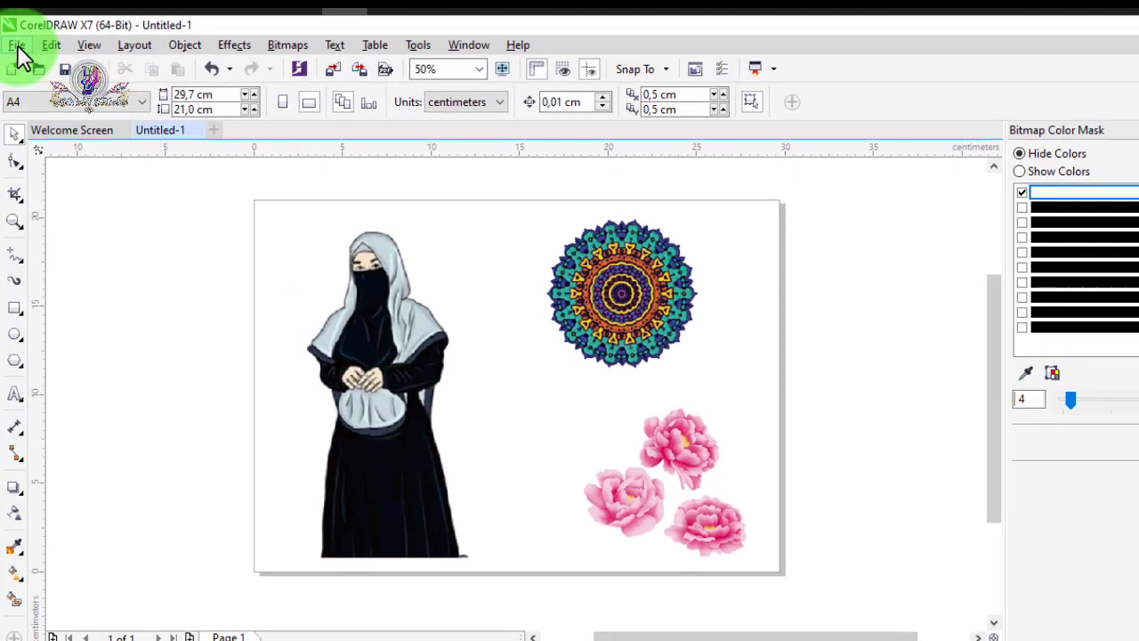
Step: Start exporting the page in the PNG - Portable Network Graphics format to the Unduhan folder
click(17, 45)
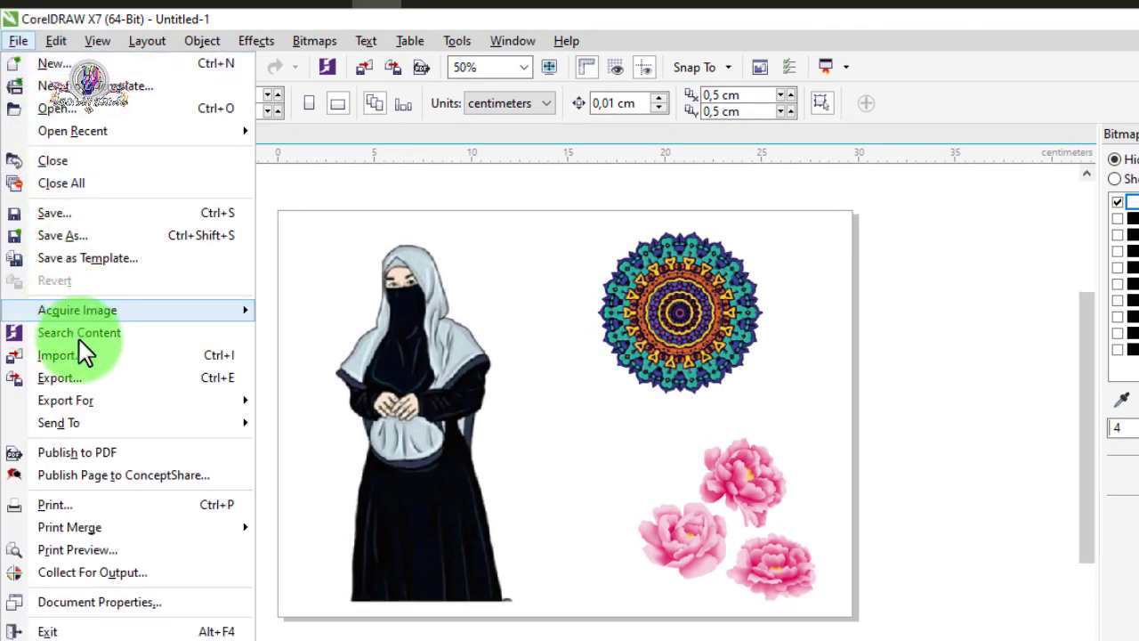
click(152, 376)
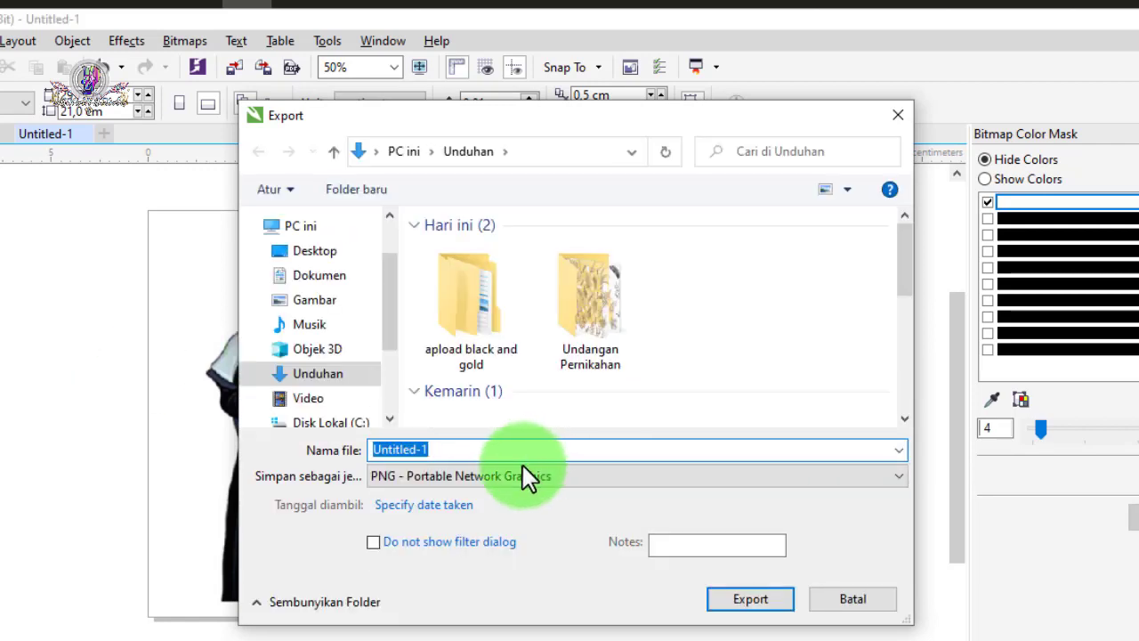
click(895, 474)
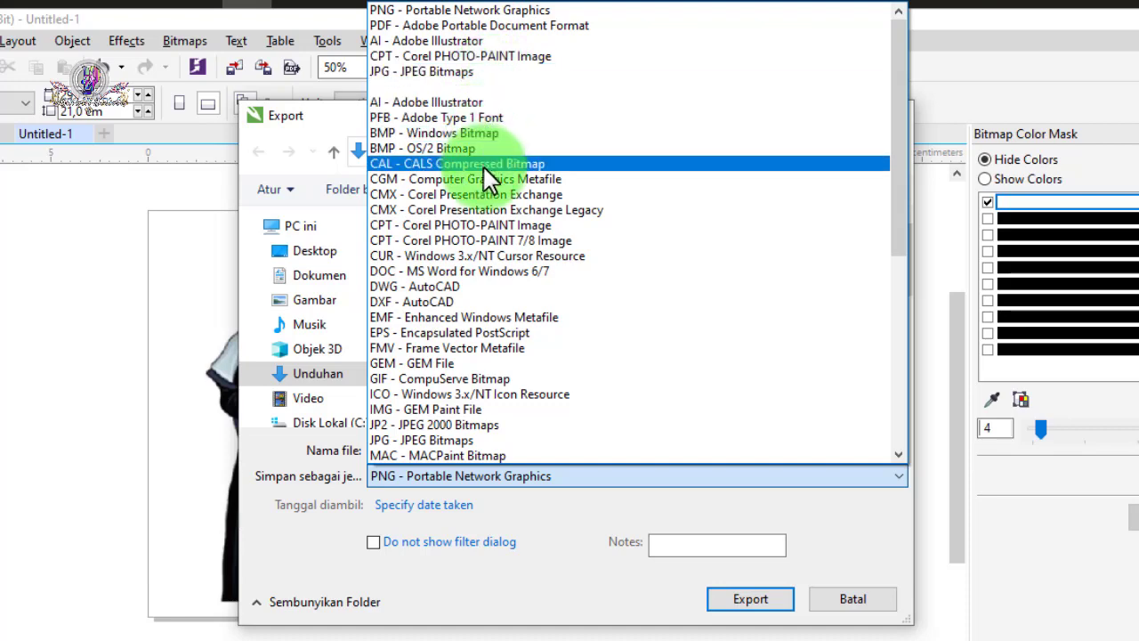
click(463, 11)
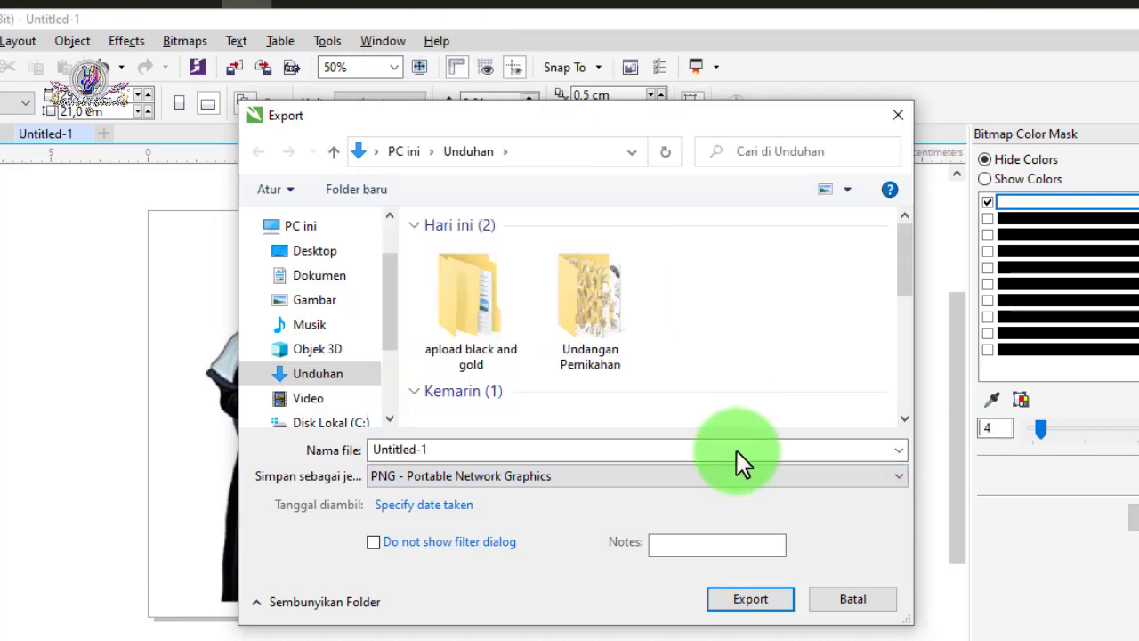
click(307, 374)
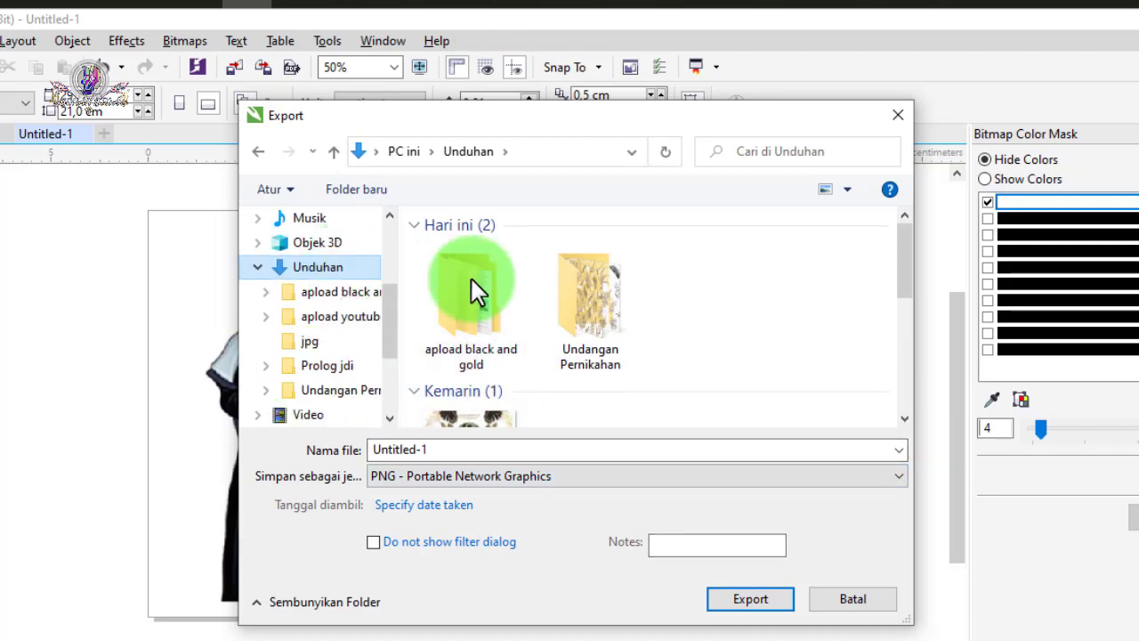
Step: Name the export file PNG and proceed to the PNG export settings
click(504, 448)
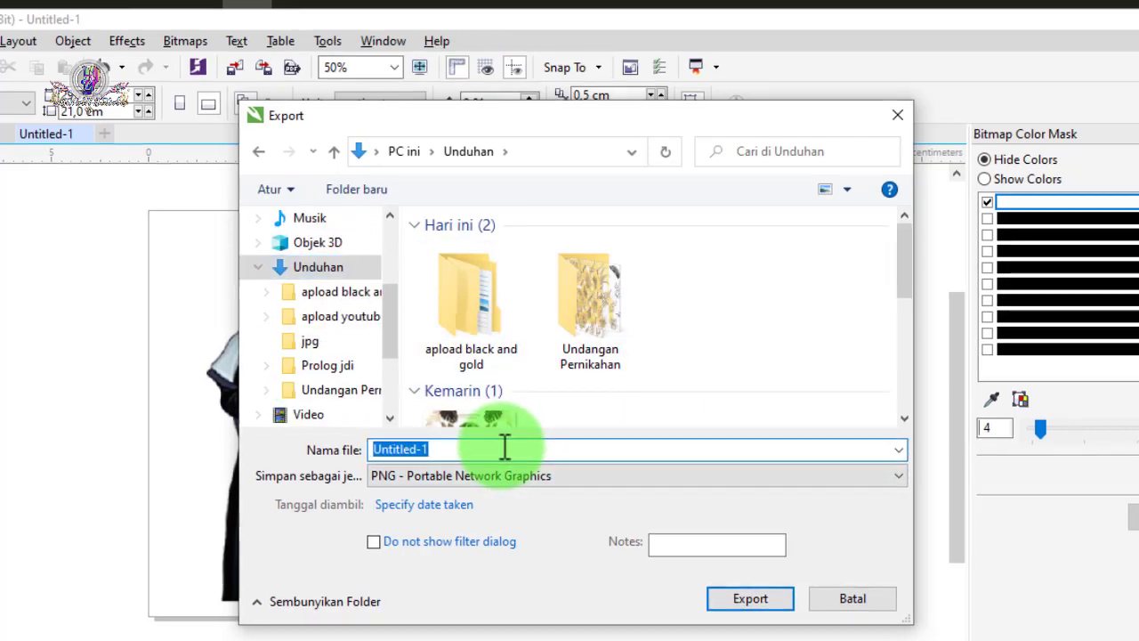
key(BackSpace)
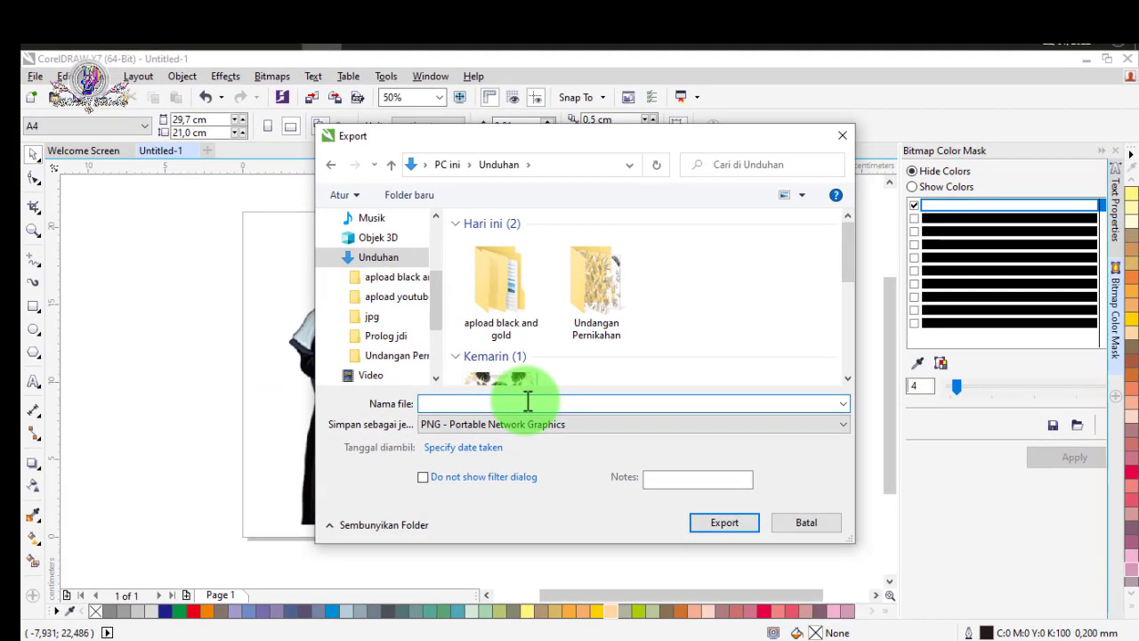
text(Pn)
key(BackSpace)
text(NG.)
click(728, 523)
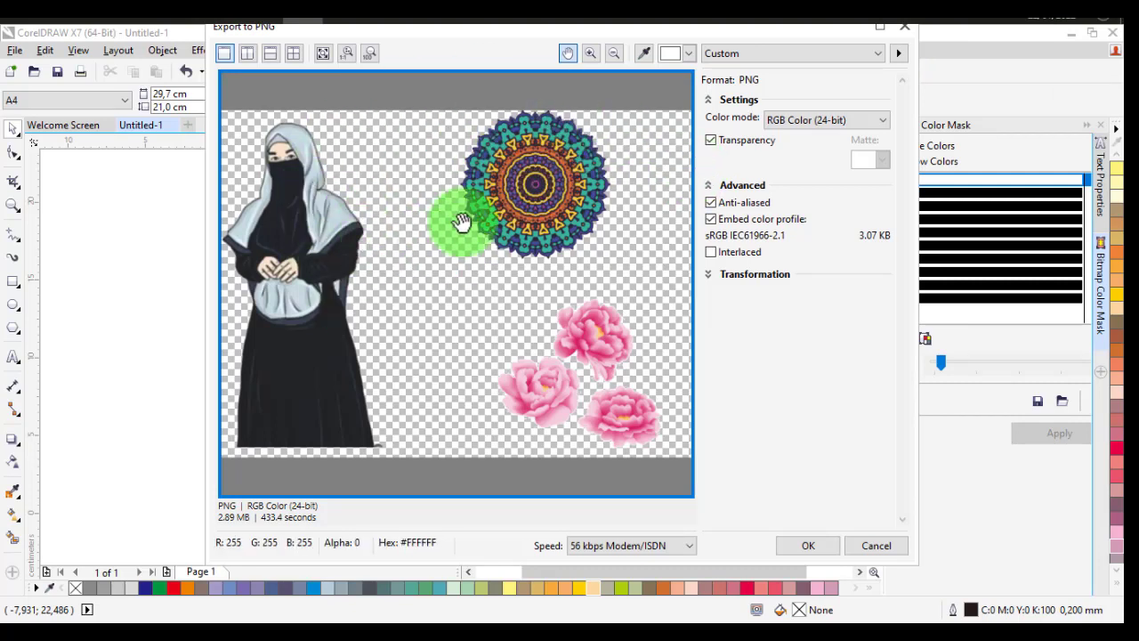
Step: Reposition the export preview and choose RGB Color (24-bit) as the PNG color mode
click(588, 196)
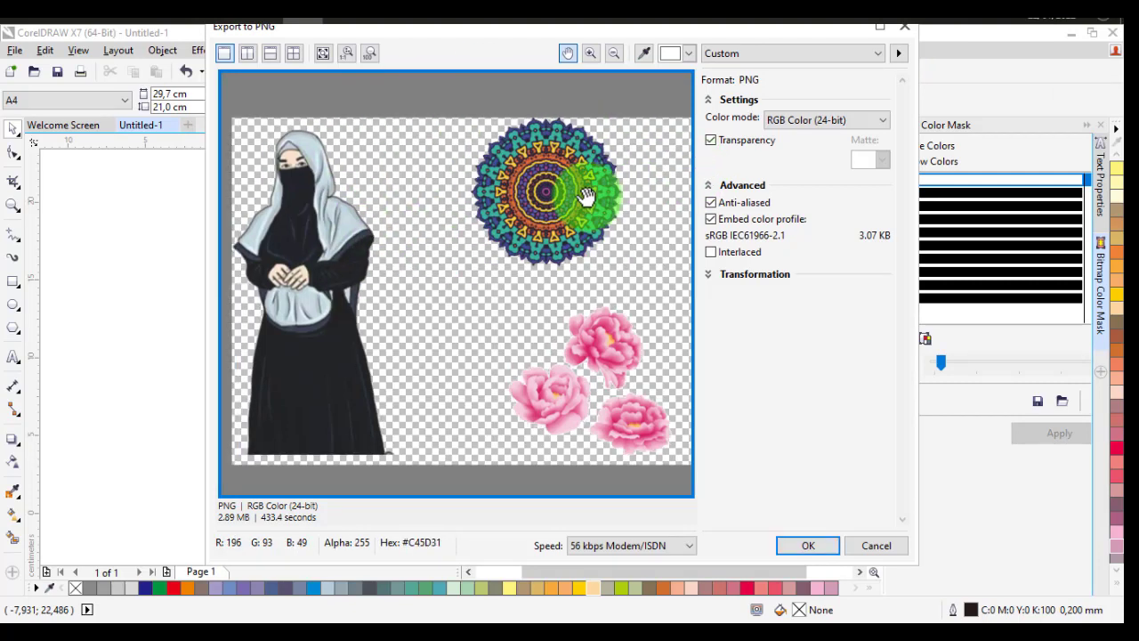
click(881, 115)
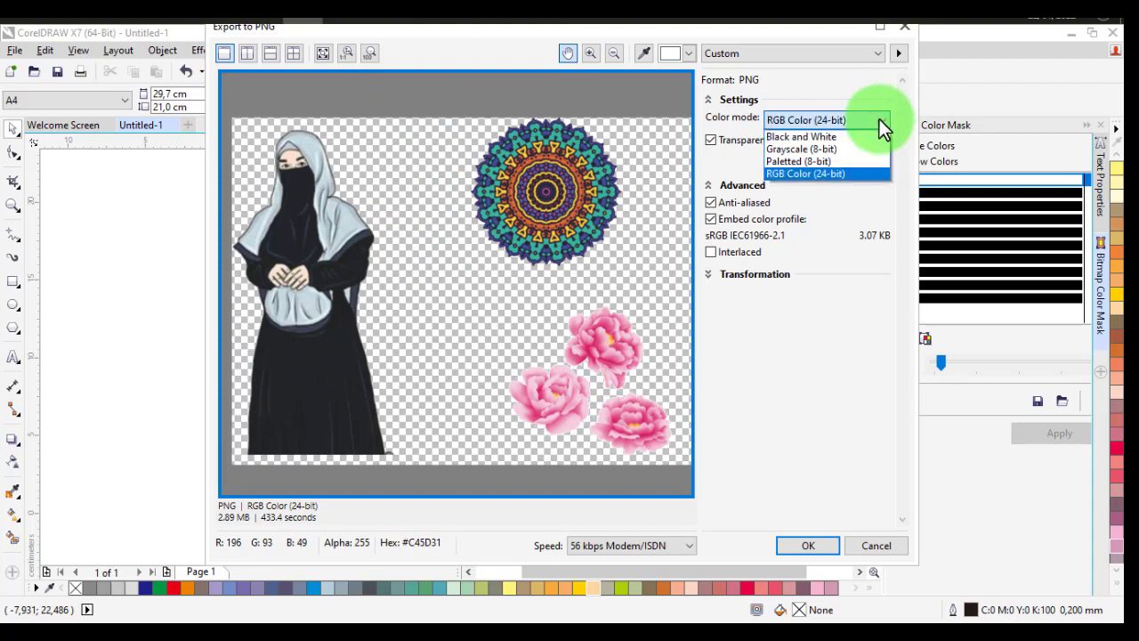
click(833, 172)
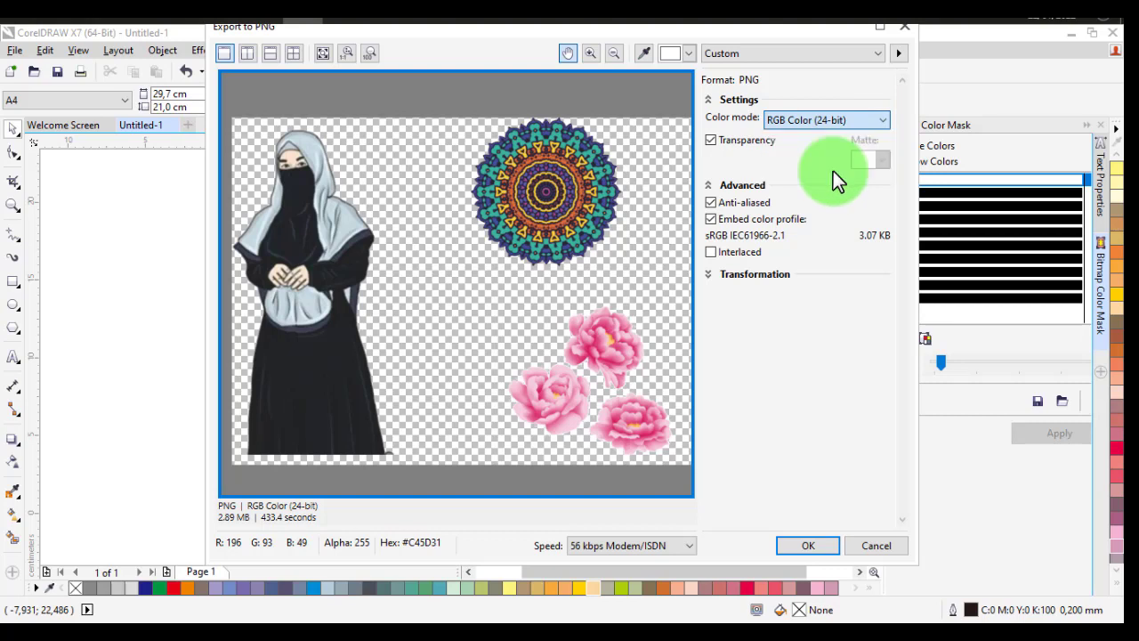
Step: Set the export speed to 56 kbps Modem/ISDN and complete the PNG export
click(690, 544)
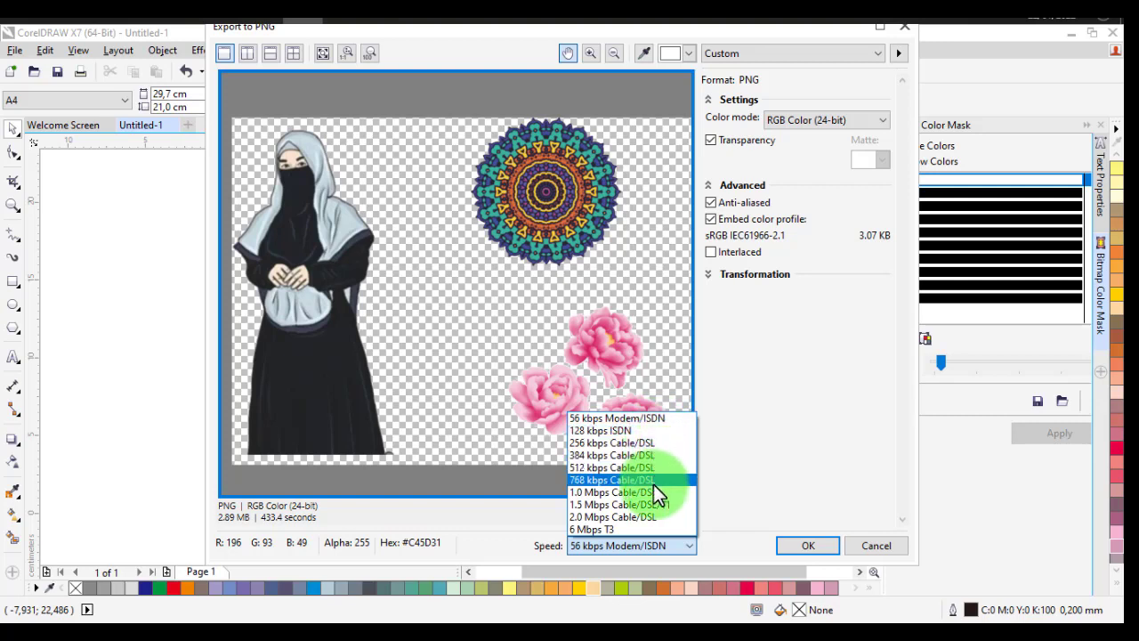
click(632, 418)
drag(587, 292, 682, 415)
click(808, 534)
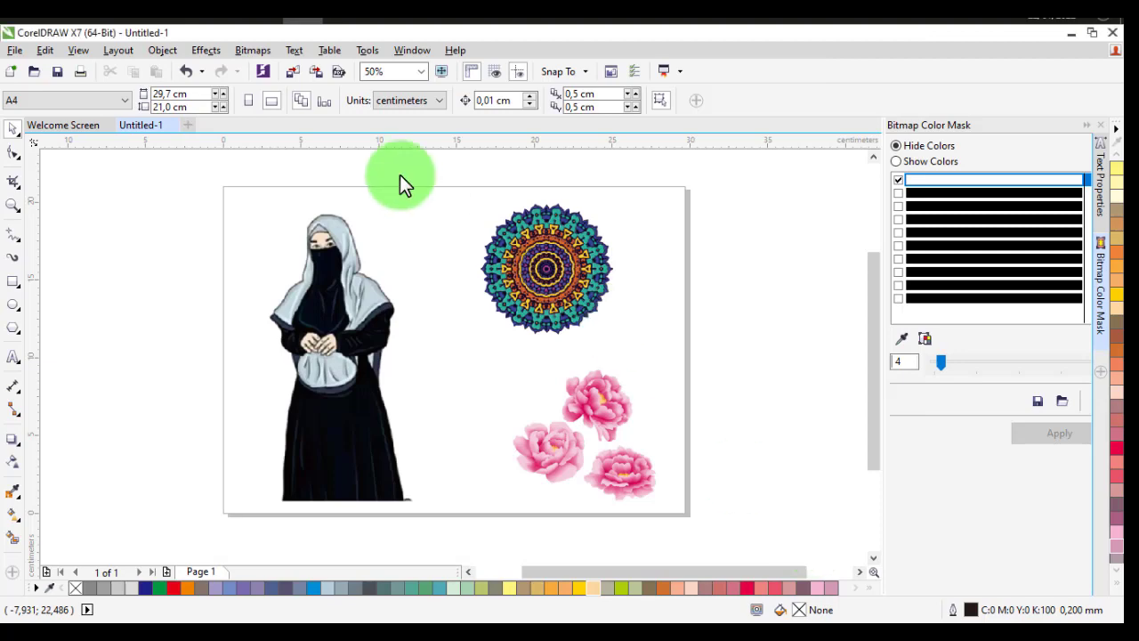
Step: Switch to the Unduhan folder in File Explorer and open the exported PNG image for viewing
mouse_move(187, 16)
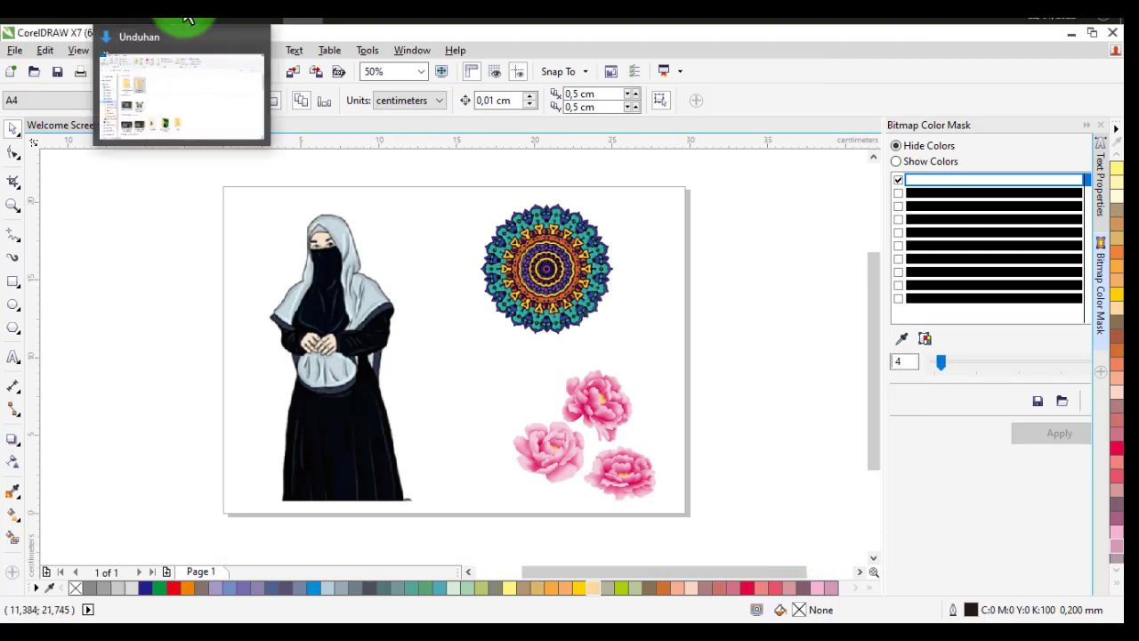
click(198, 73)
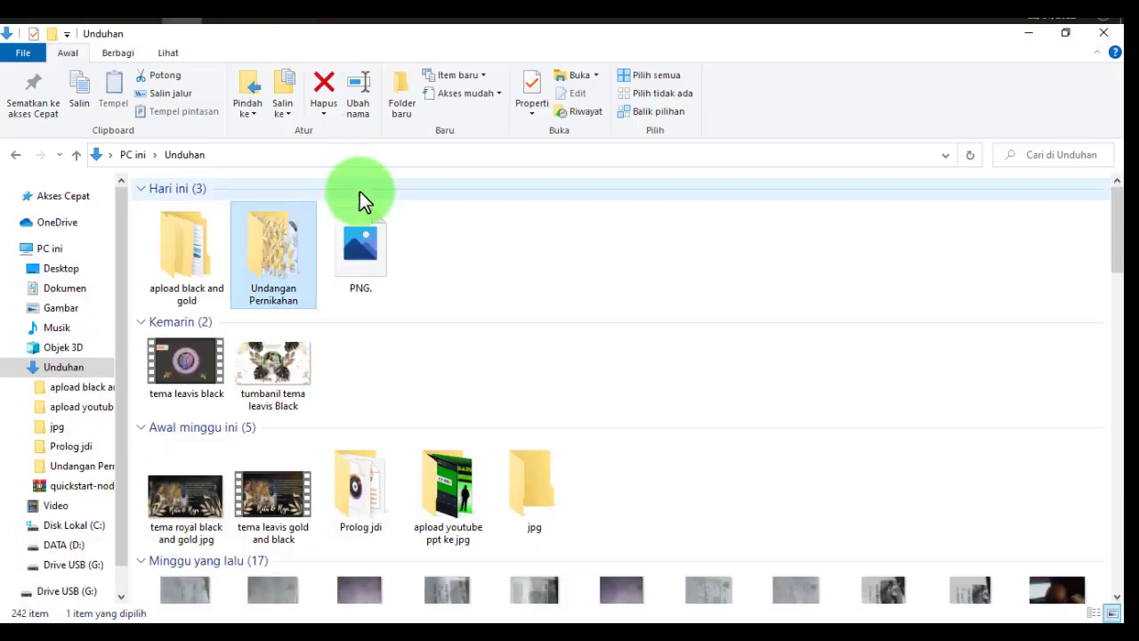
click(361, 239)
double_click(362, 241)
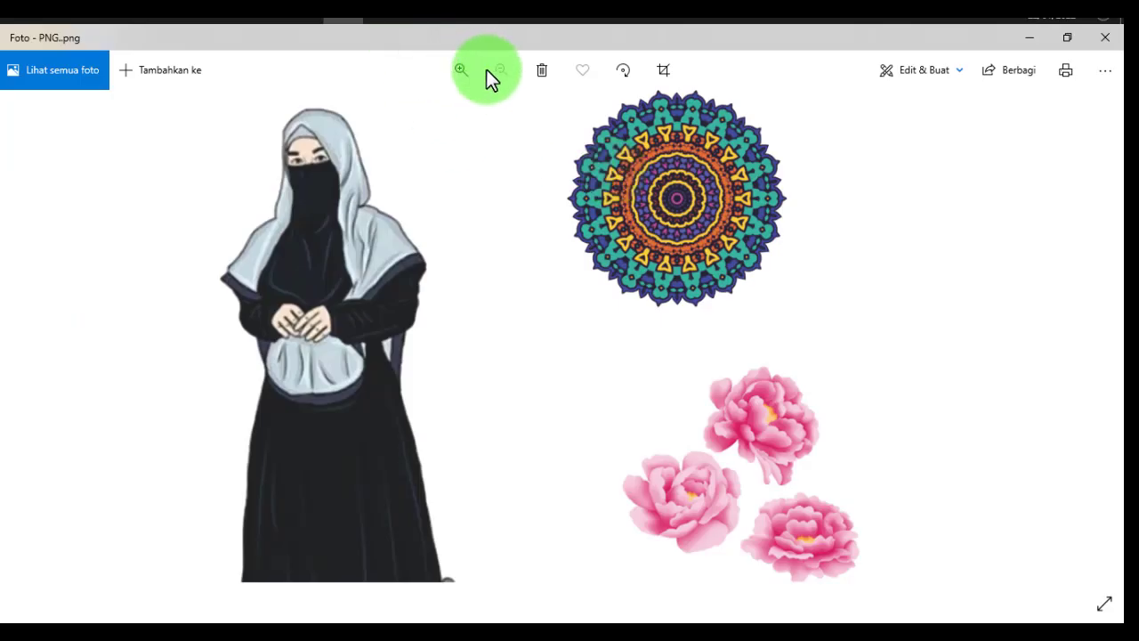
Step: Examine the woman, mandala and flowers in the exported PNG at higher magnification, and close the photo viewer
click(461, 70)
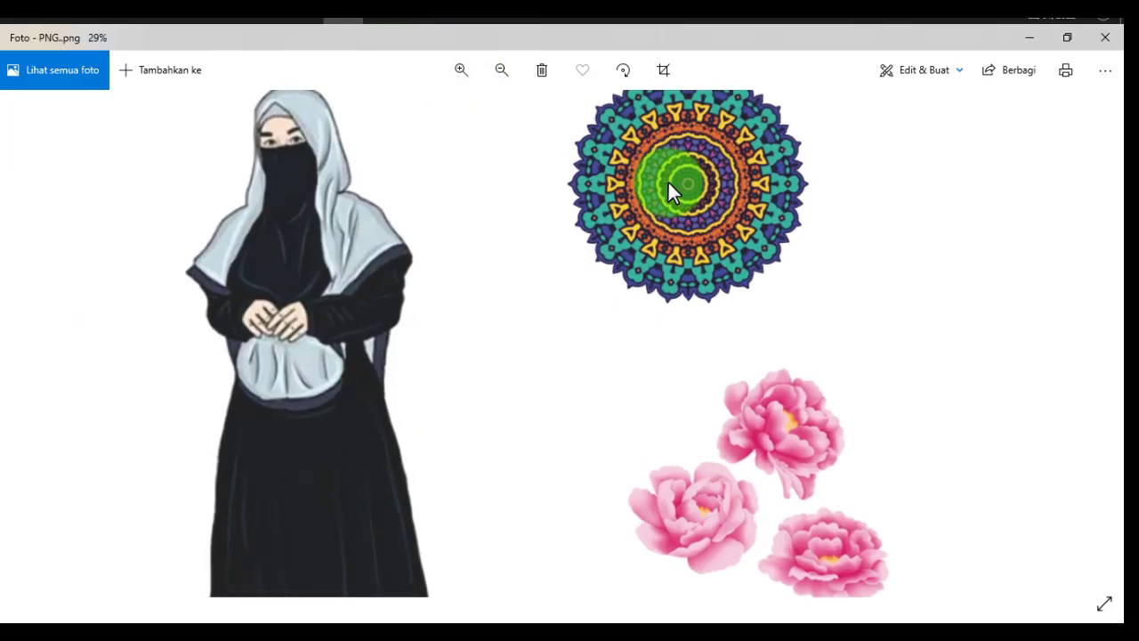
click(462, 70)
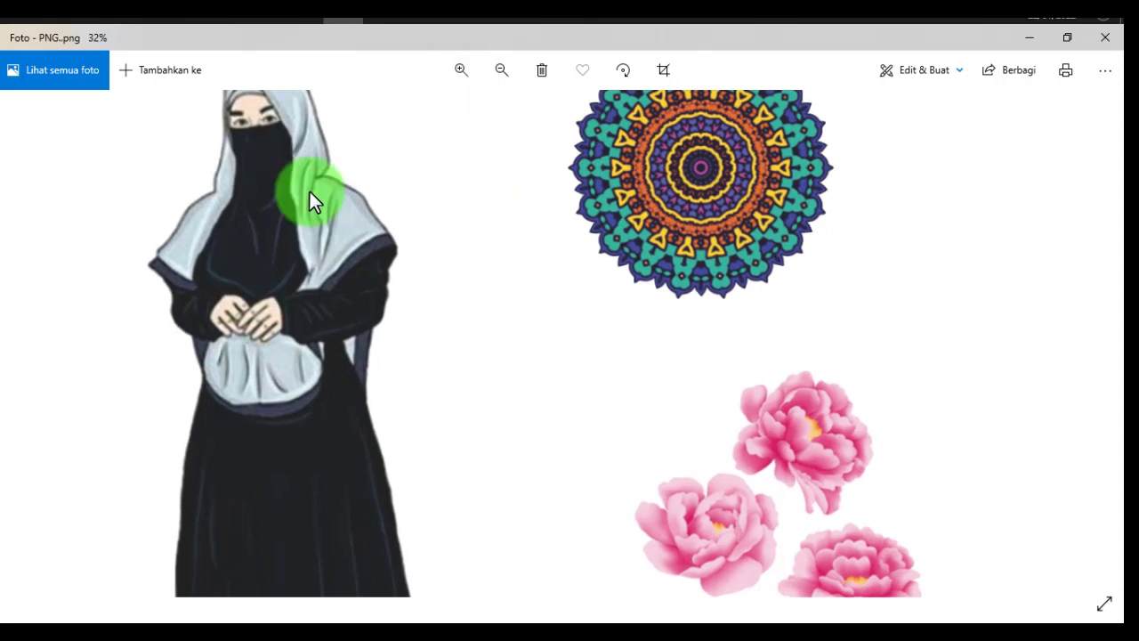
drag(330, 294, 329, 249)
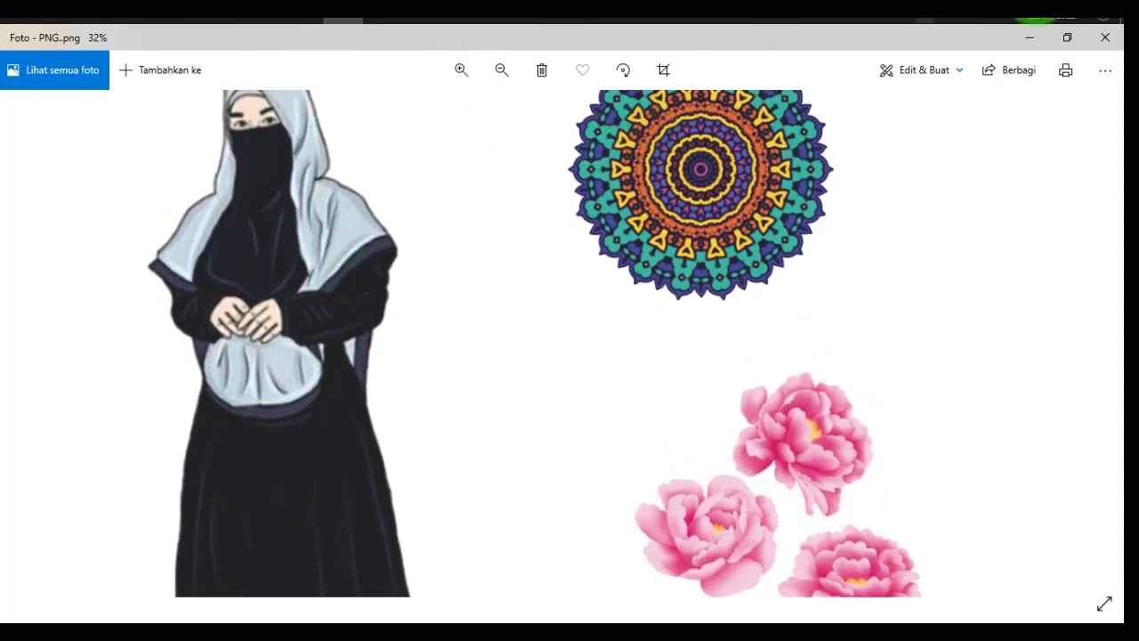
click(1105, 38)
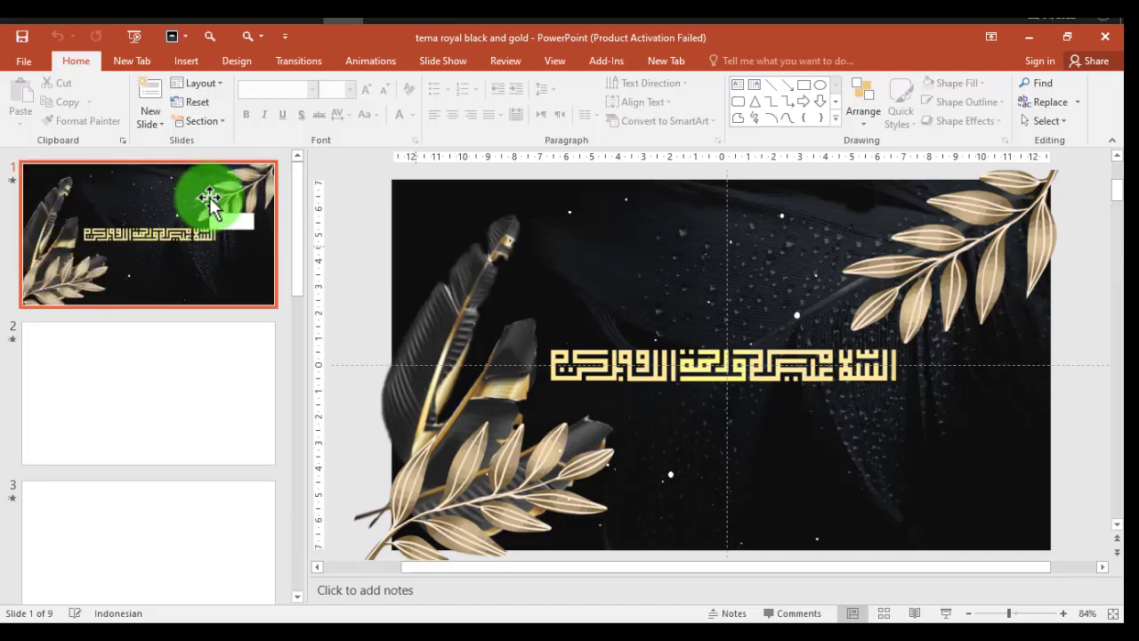
Step: Create a new blank presentation in PowerPoint and set its first slide to the Blank layout
click(27, 61)
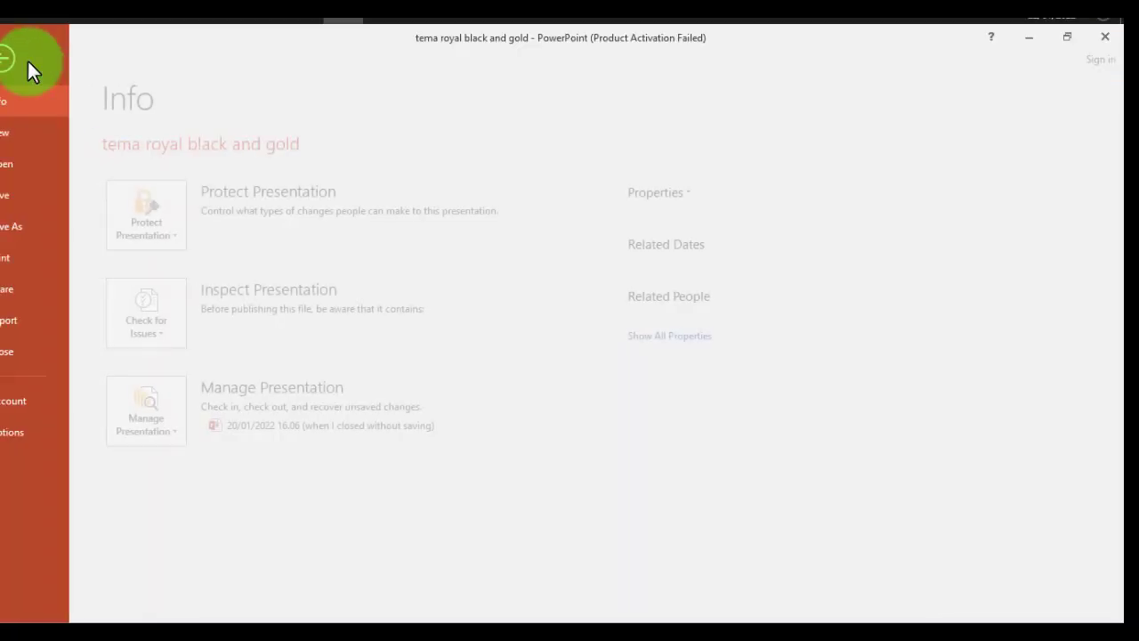
click(36, 133)
click(214, 265)
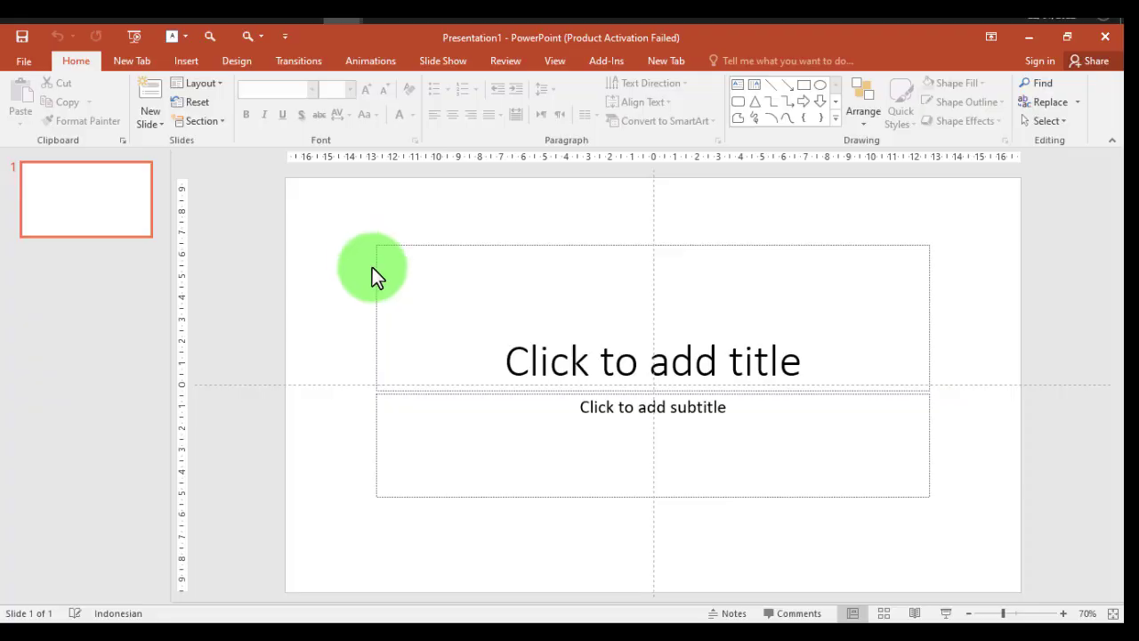
click(218, 83)
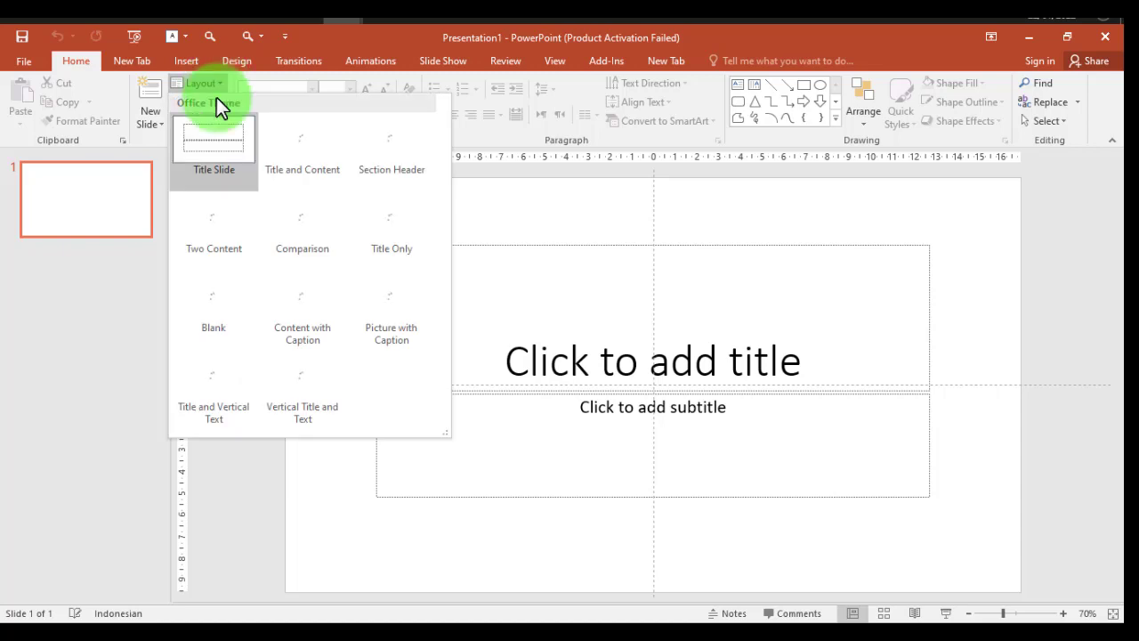
click(213, 306)
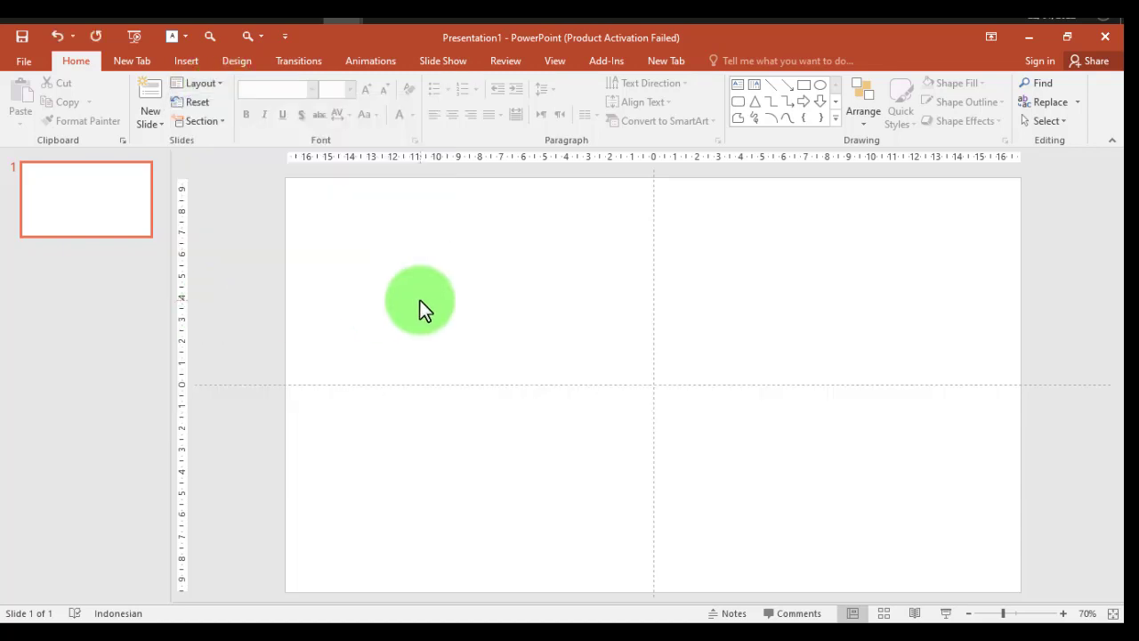
Step: Insert the exported PNG image from the Unduhan folder onto the blank slide and shift it slightly down
click(173, 36)
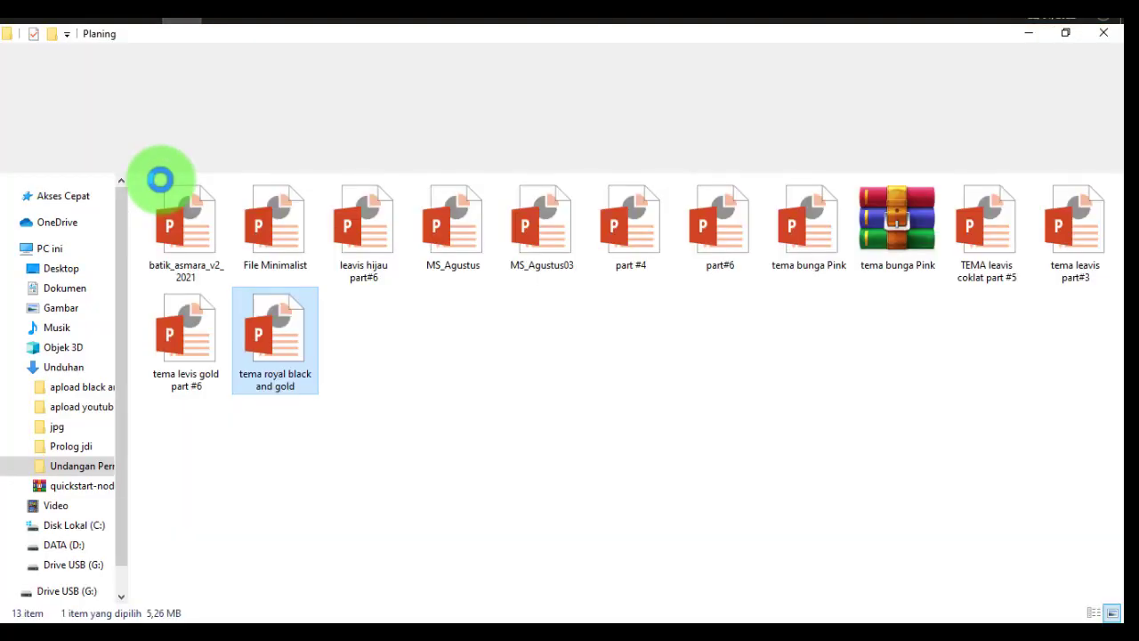
click(73, 367)
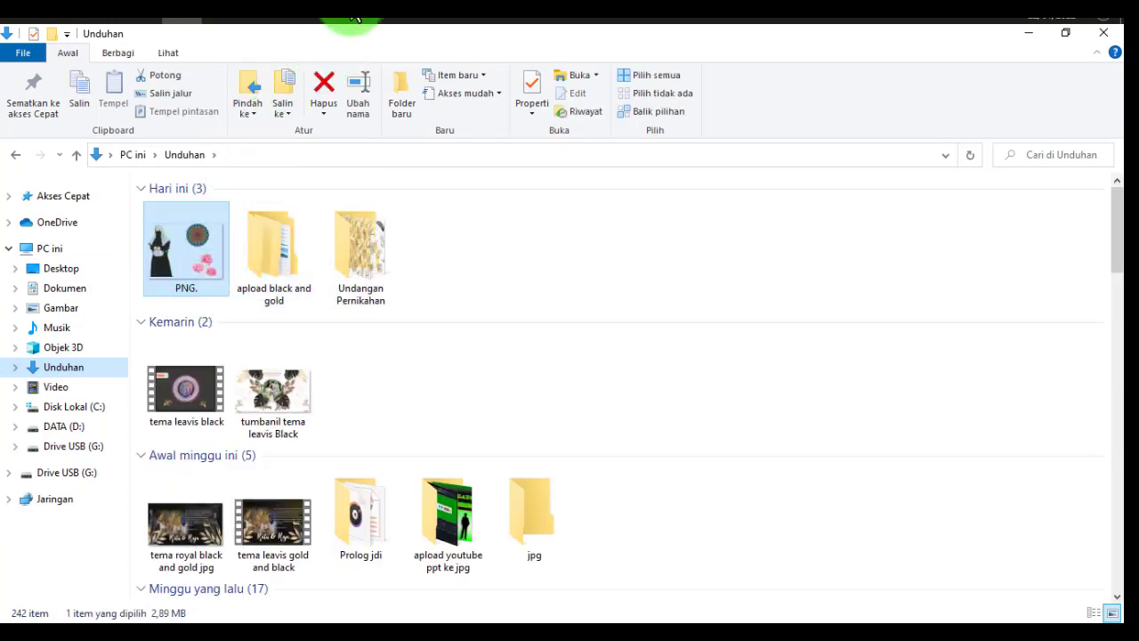
drag(354, 16, 452, 309)
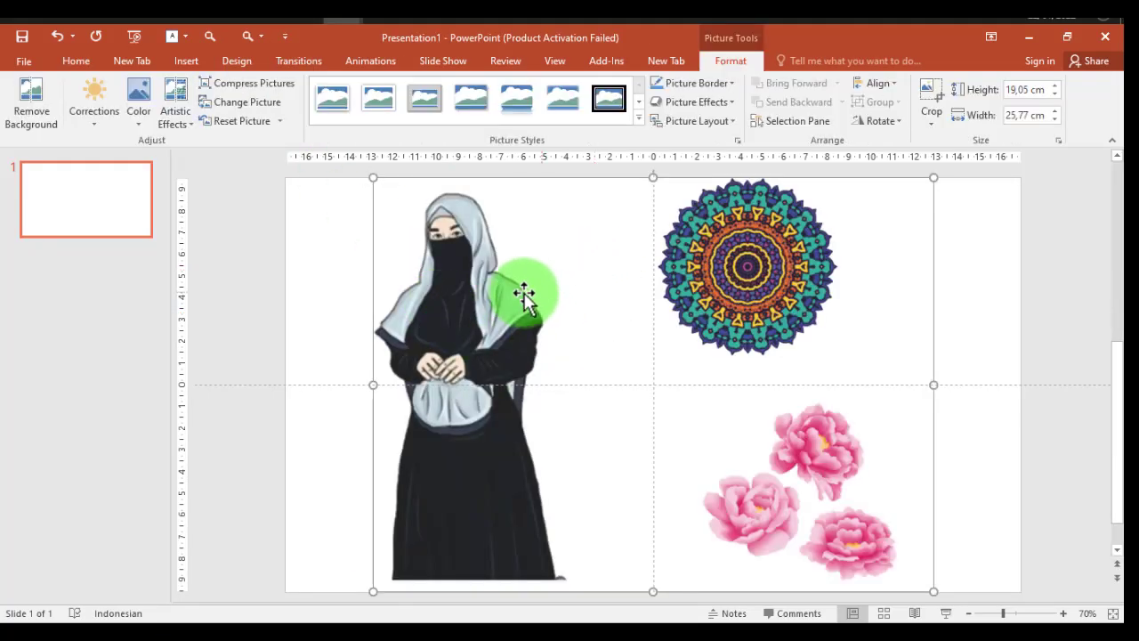
mouse_move(525, 294)
mouse_down()
mouse_move(521, 329)
mouse_move(519, 312)
mouse_up()
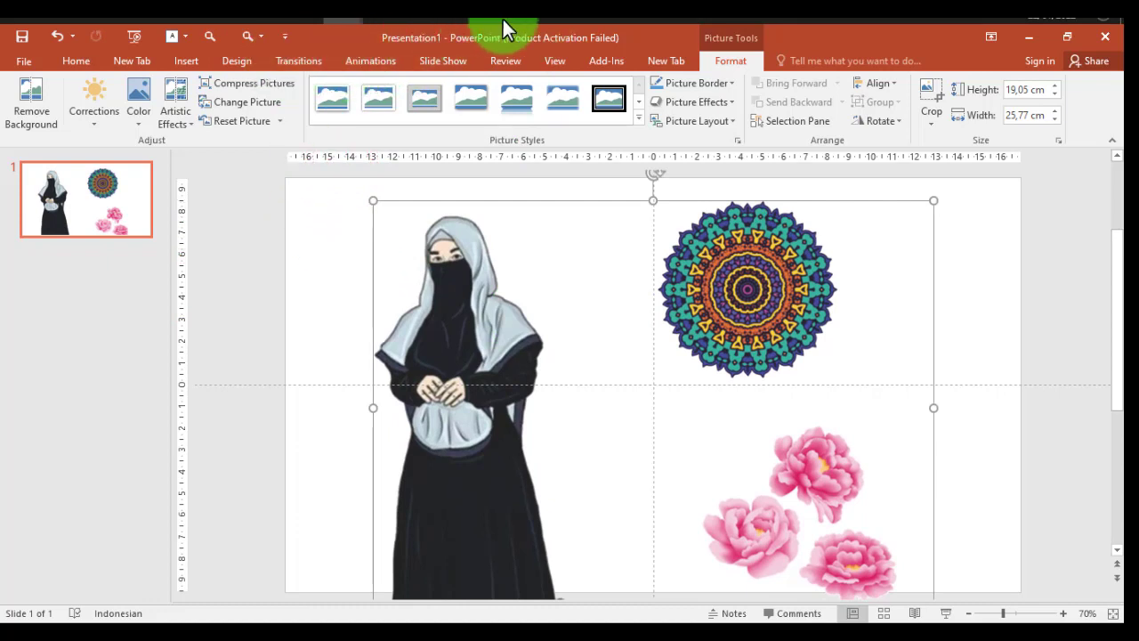
Step: Apply a gradient fill to the slide background and open the preset gradients
click(76, 61)
right_click(324, 222)
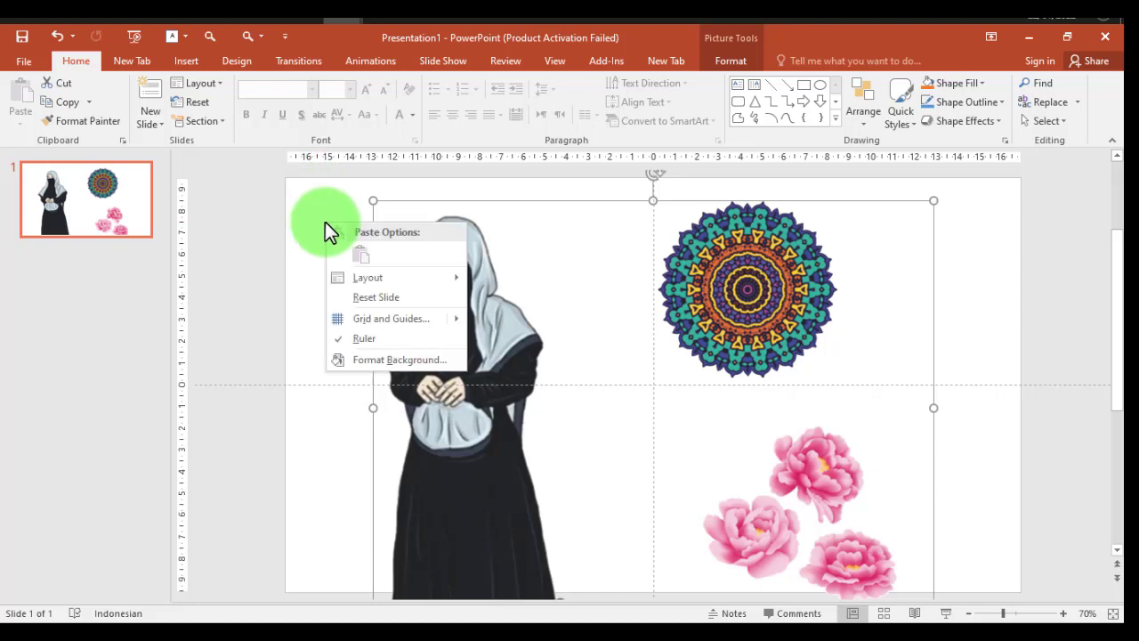
click(365, 358)
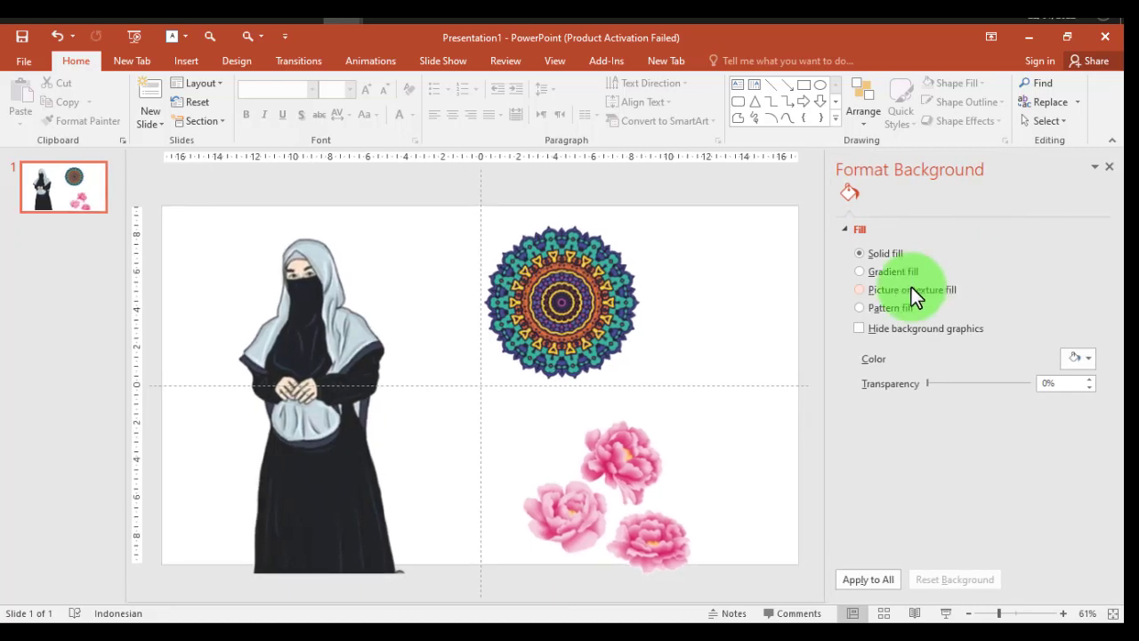
click(860, 272)
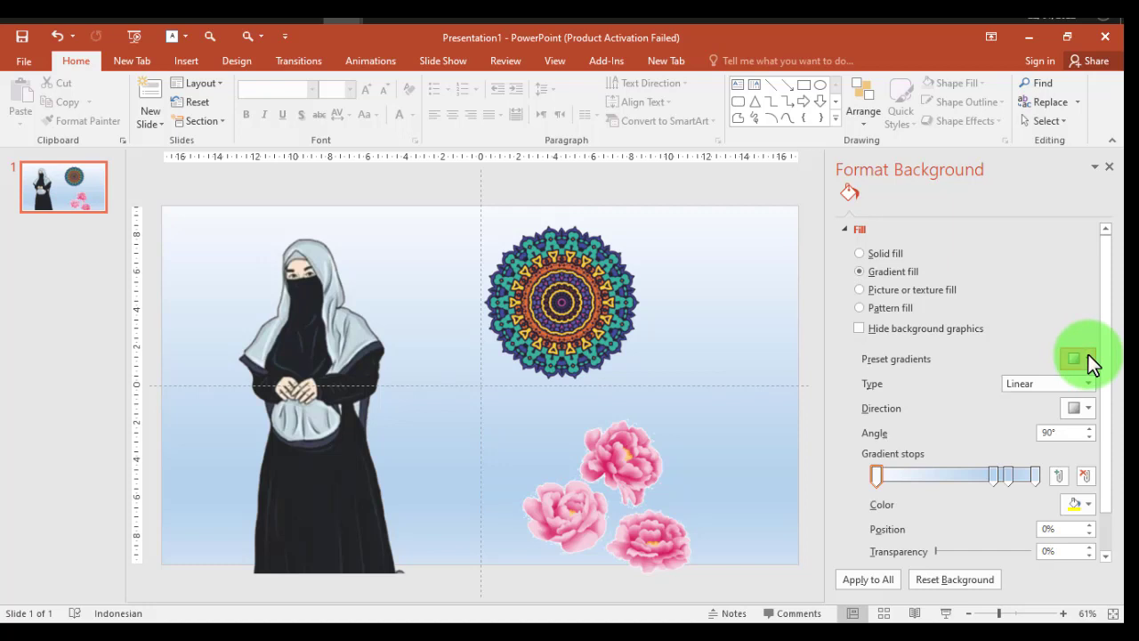
click(1081, 358)
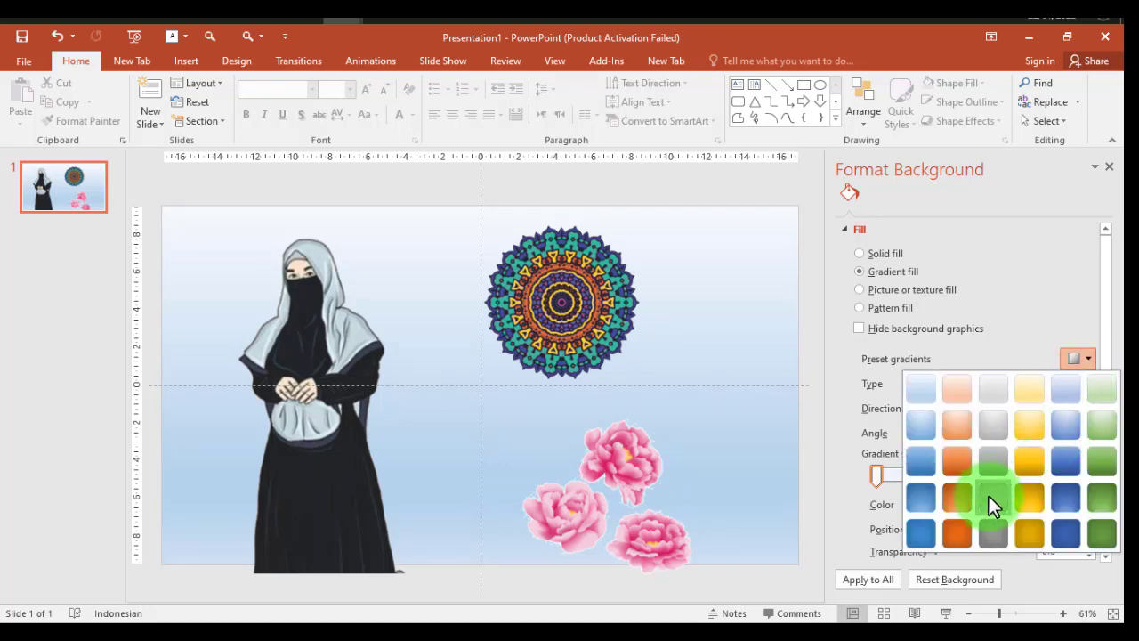